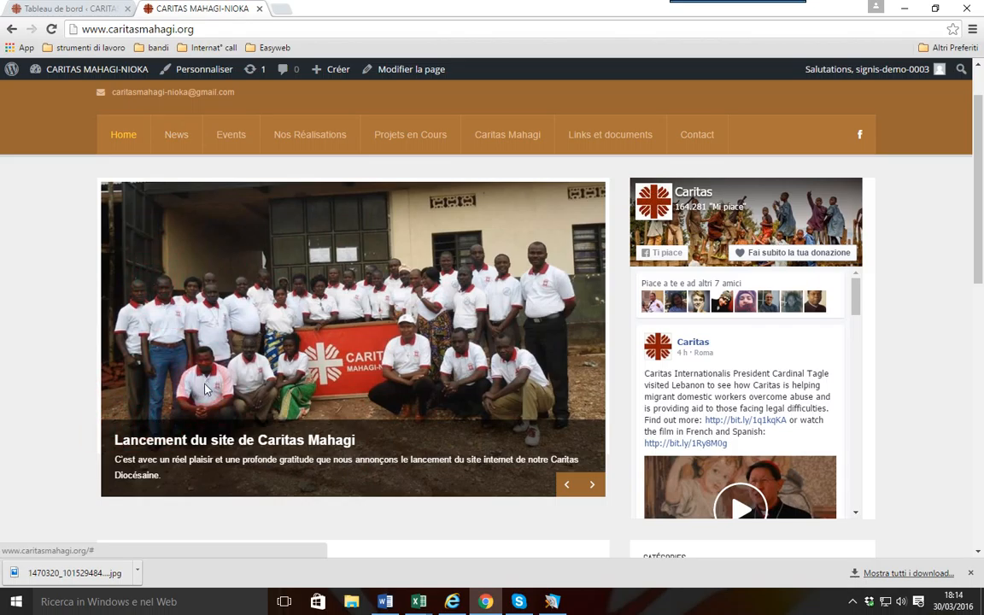
# - Open the article "Lancement du site de Caritas Mahagi" from the home page slide and look through it
pyautogui.click(214, 441)
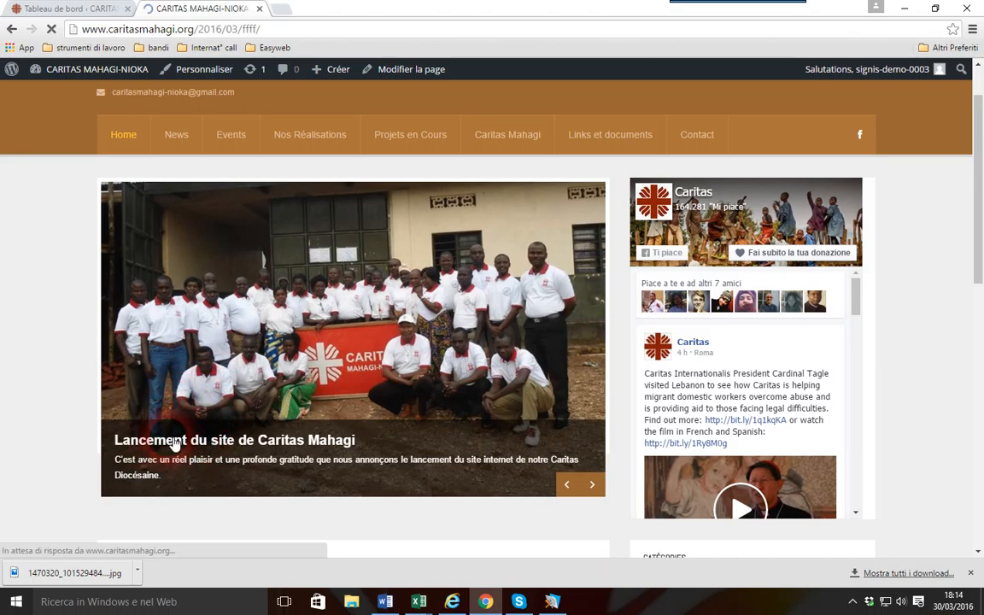
pyautogui.scroll(-2, 232, 286)
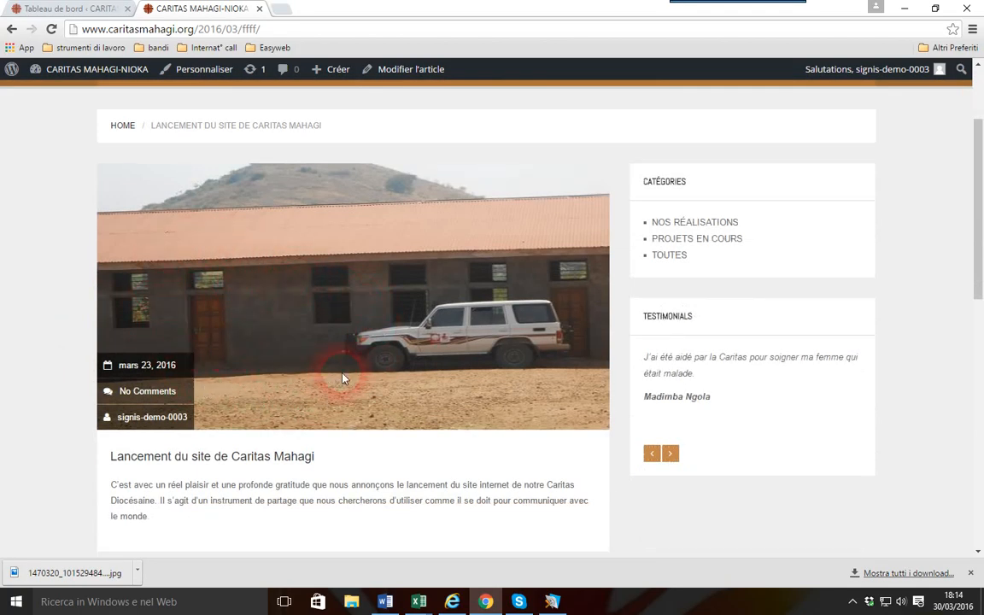
pyautogui.scroll(-2, 342, 378)
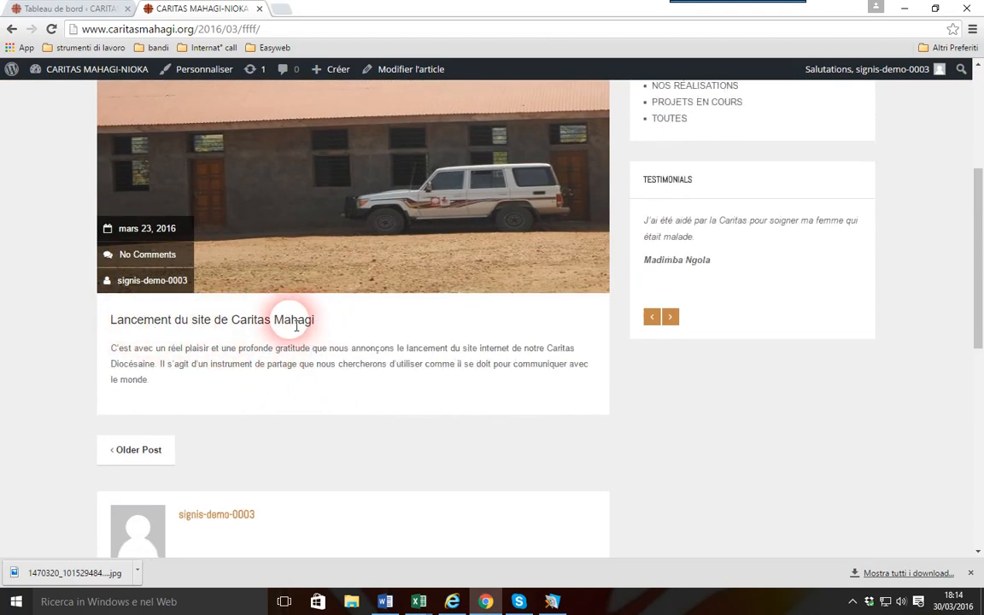
pyautogui.scroll(3, 242, 379)
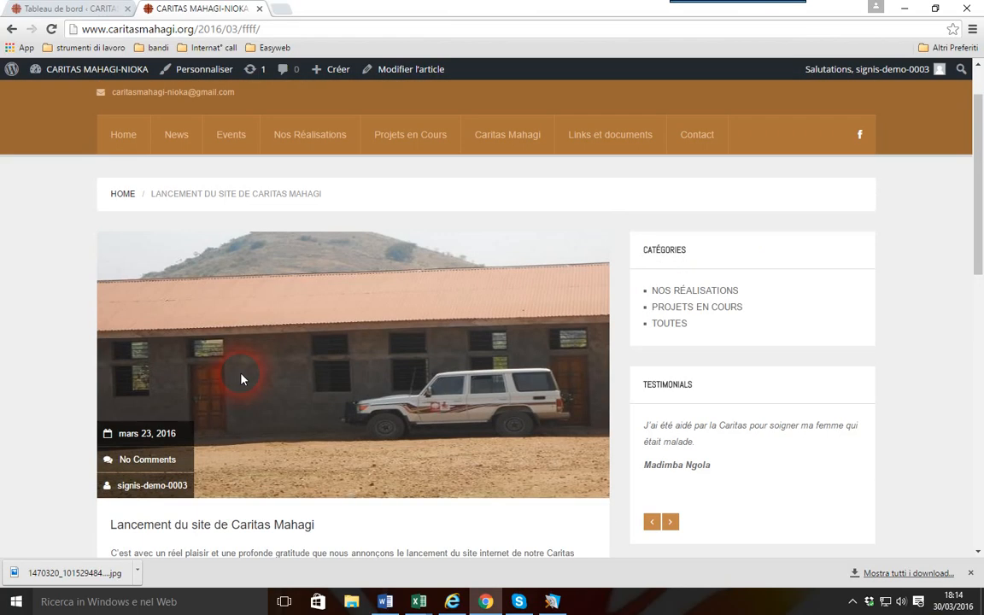
pyautogui.scroll(1, 241, 378)
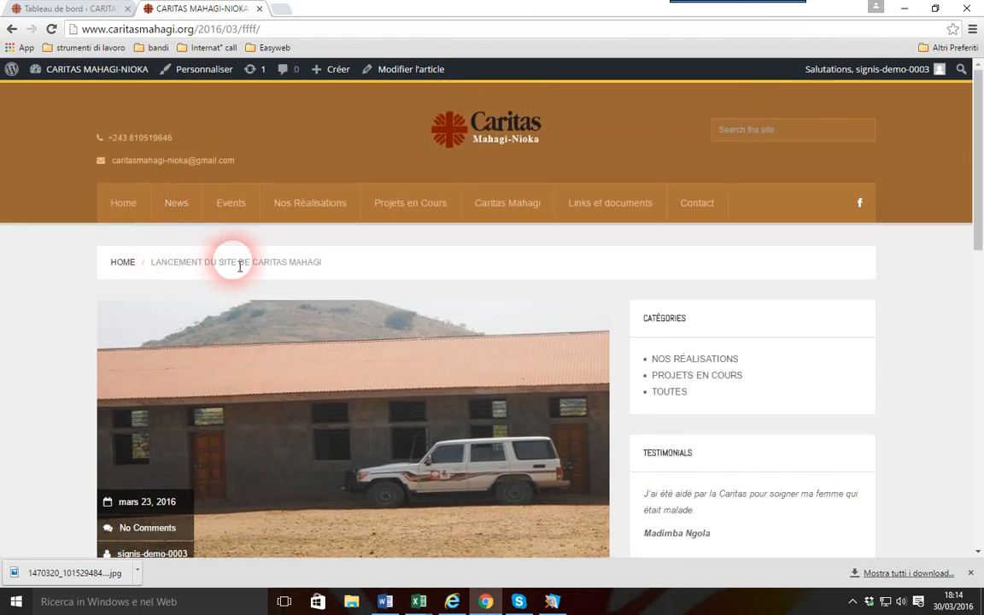
# - Open the same article, "Lancement du site de Caritas Mahagi", from the News page and review its content
pyautogui.click(177, 205)
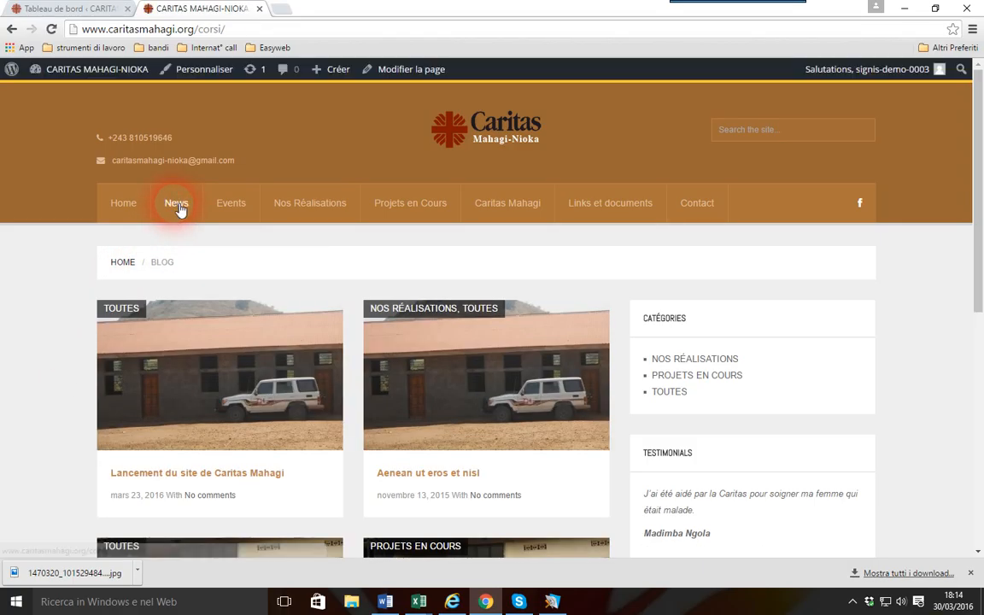
pyautogui.scroll(-2, 102, 303)
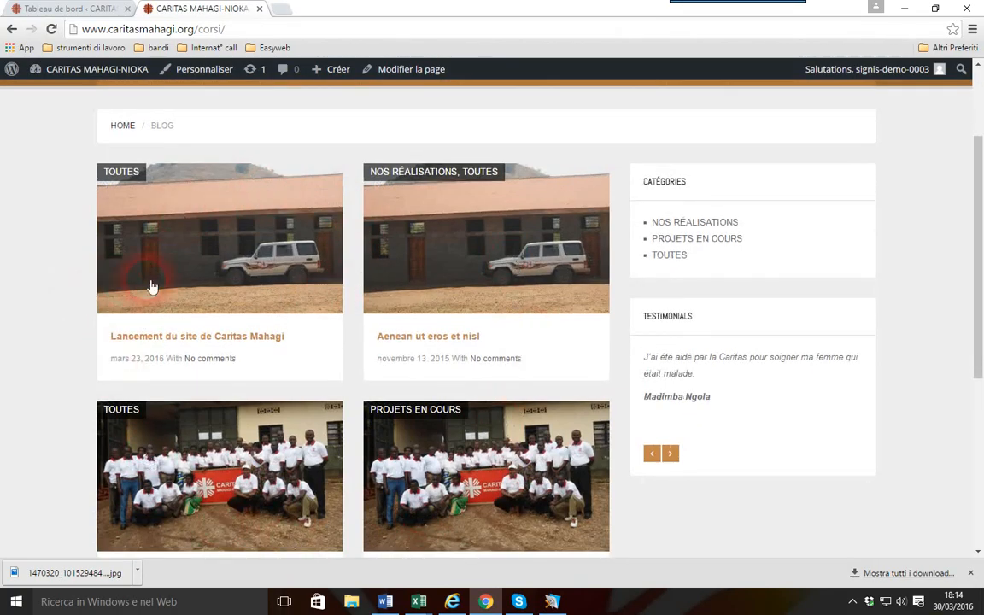
pyautogui.click(170, 340)
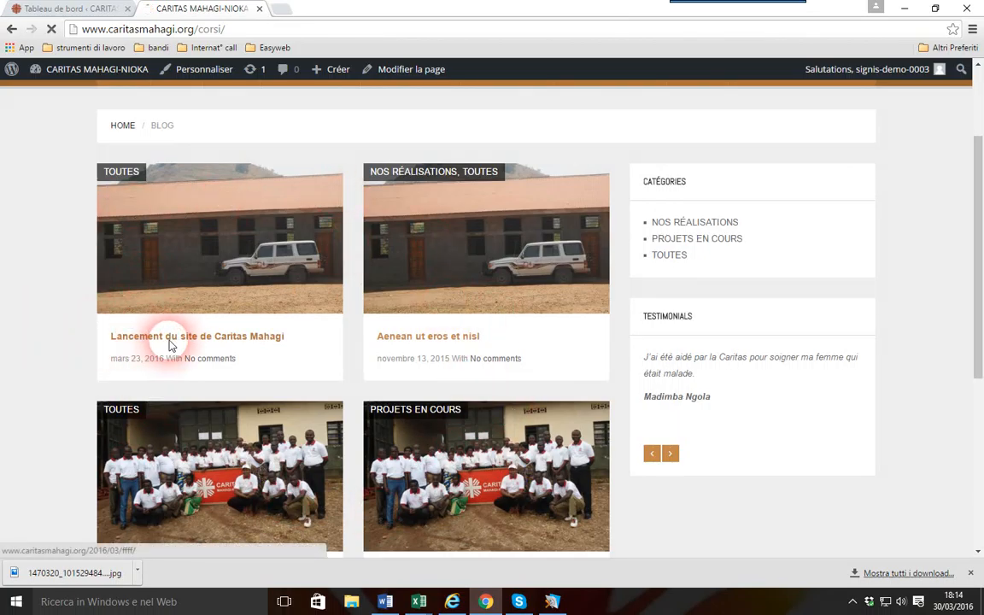
pyautogui.scroll(-3, 17, 369)
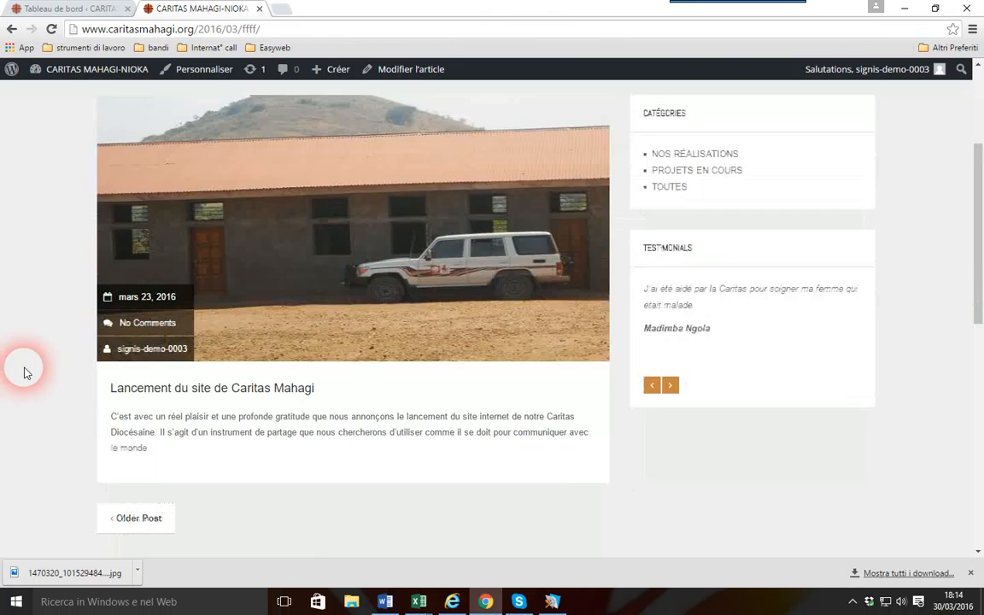
pyautogui.scroll(-2, 24, 372)
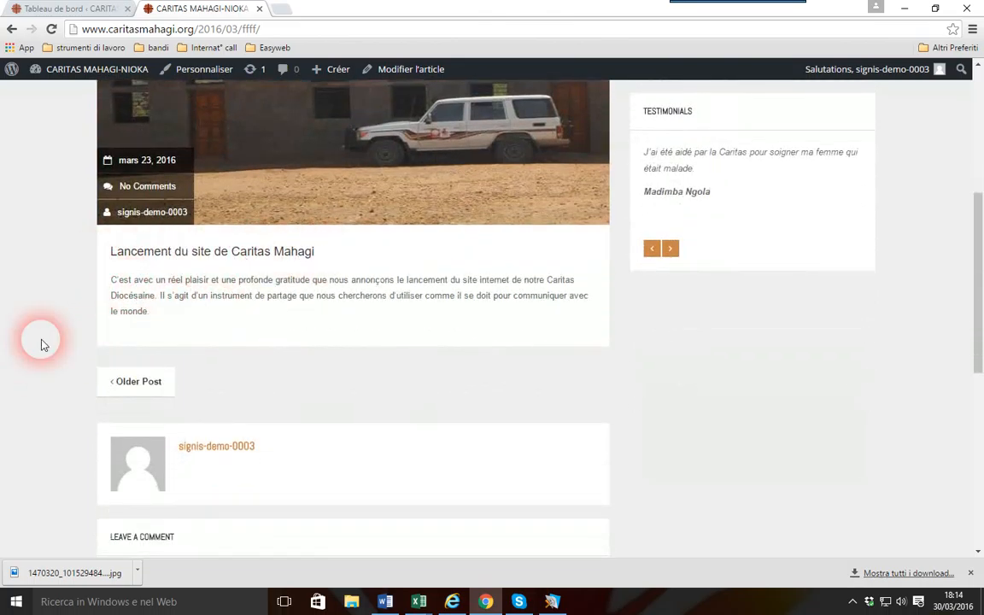
pyautogui.scroll(5, 42, 368)
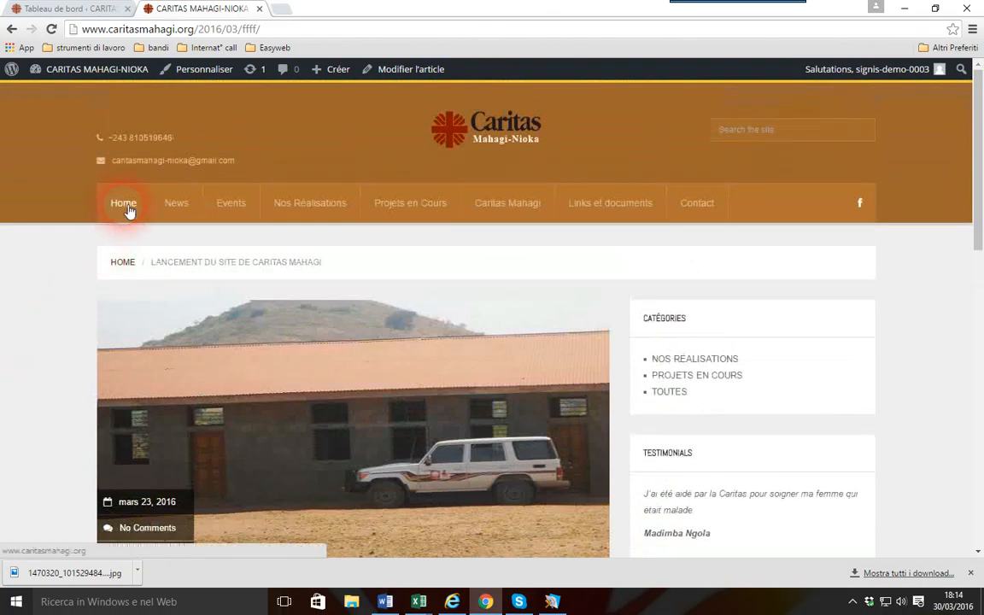
# - Return to the home page slider, then browse the articles listed on the News page
pyautogui.click(126, 208)
pyautogui.scroll(-1, 39, 284)
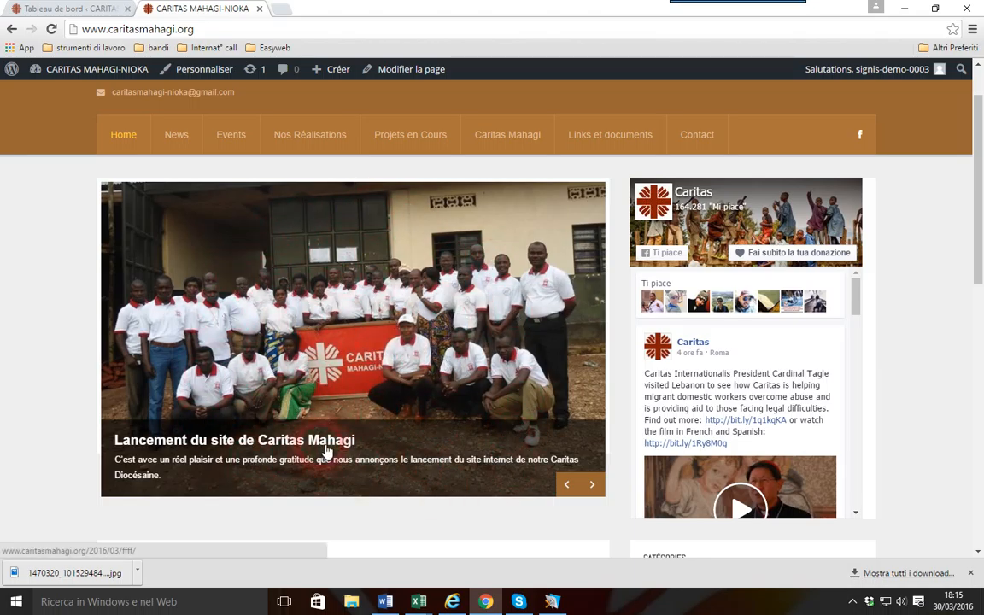
pyautogui.click(176, 139)
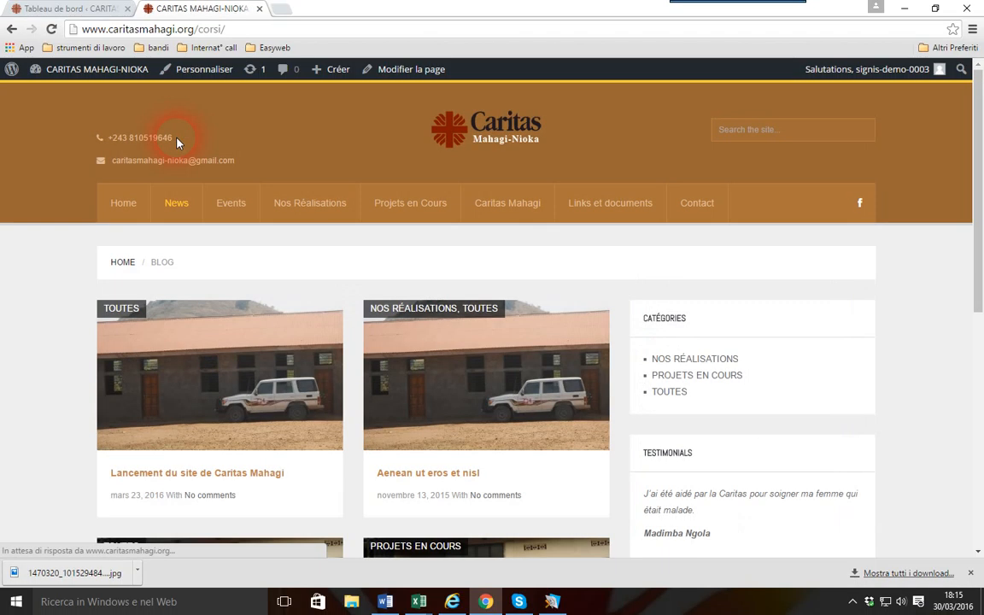
pyautogui.scroll(-3, 169, 334)
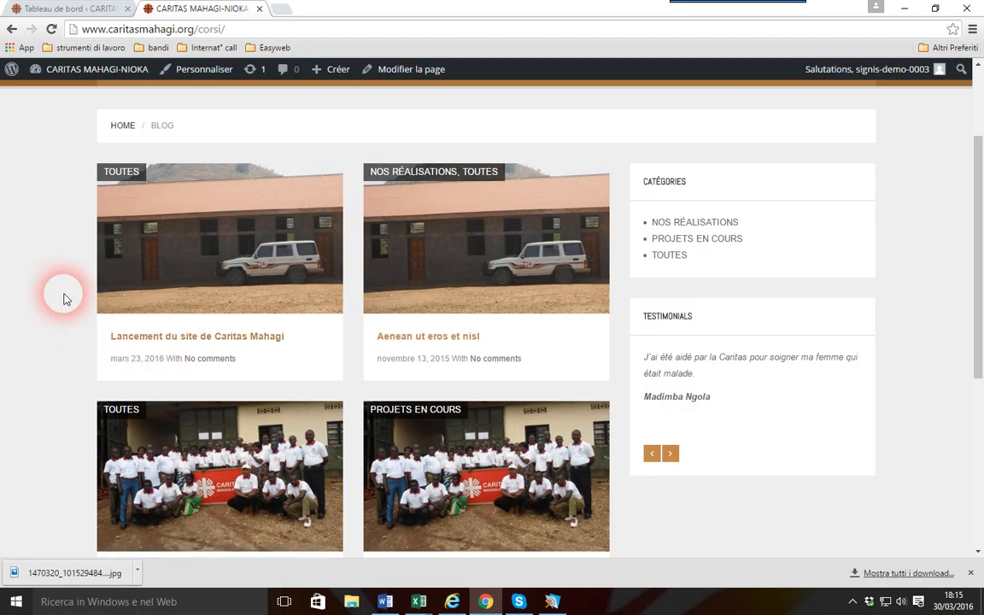
pyautogui.scroll(-2, 38, 345)
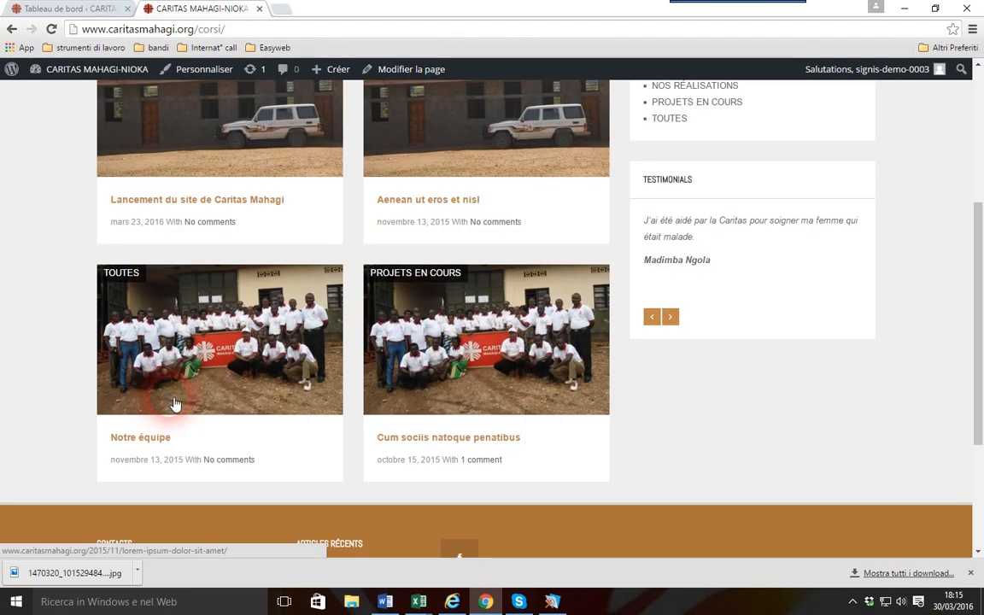
# - Open the article "Notre équipe" from the news list and examine its photo, title and text
pyautogui.click(161, 442)
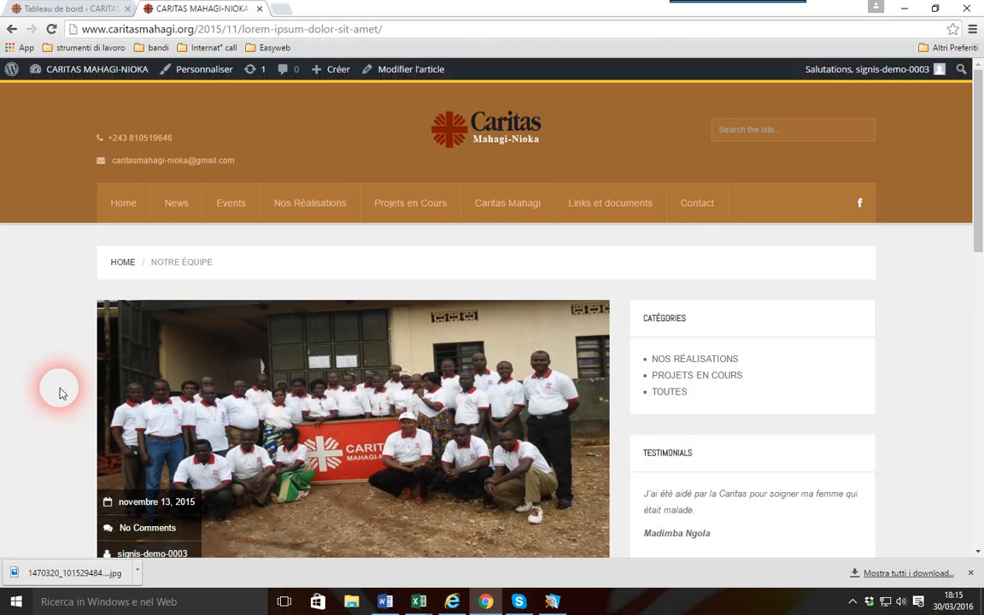
pyautogui.scroll(-2, 59, 393)
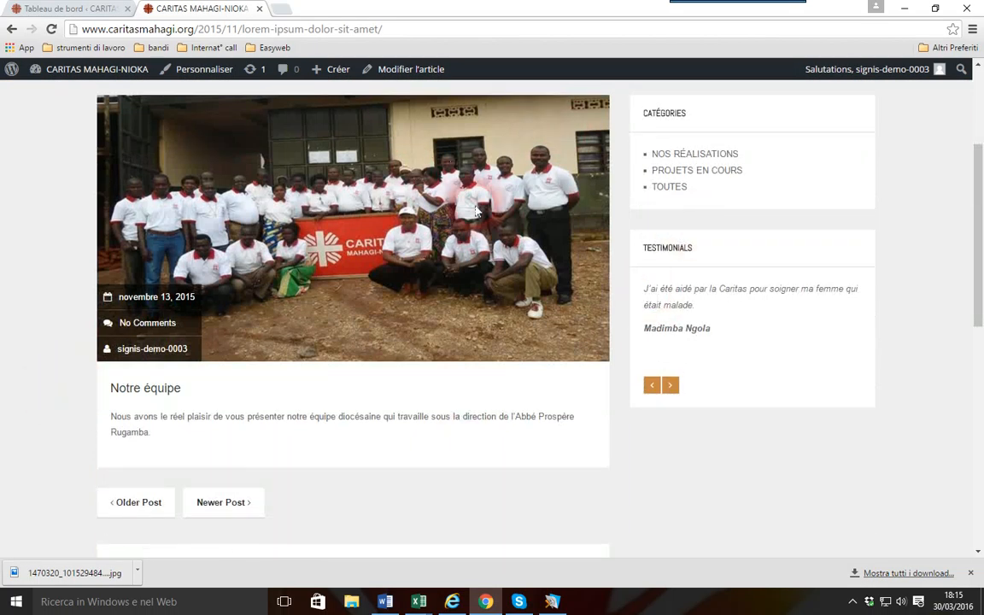
pyautogui.click(181, 394)
pyautogui.moveTo(183, 392); pyautogui.dragTo(161, 435)
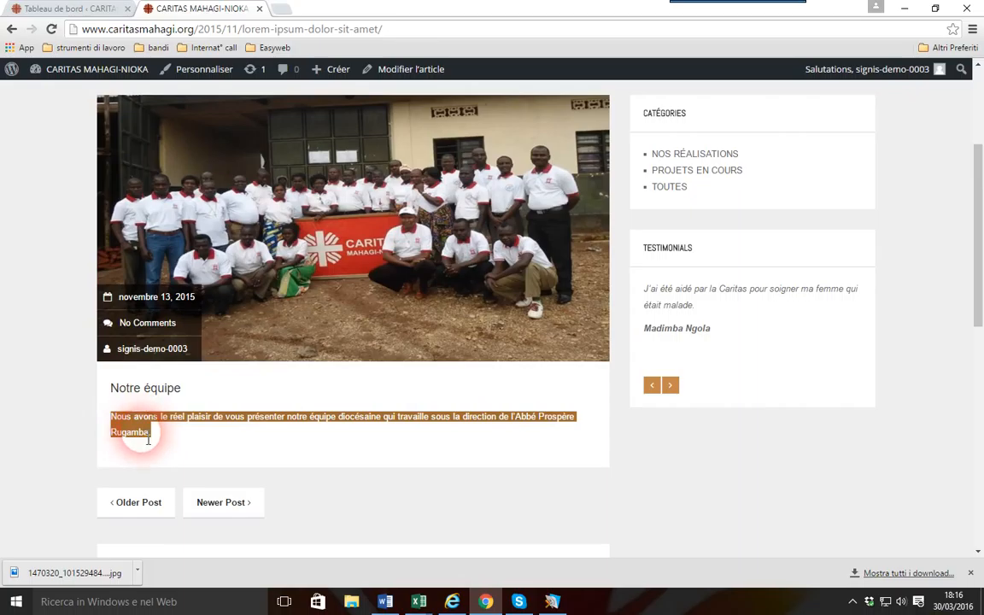
pyautogui.moveTo(158, 439); pyautogui.dragTo(182, 439)
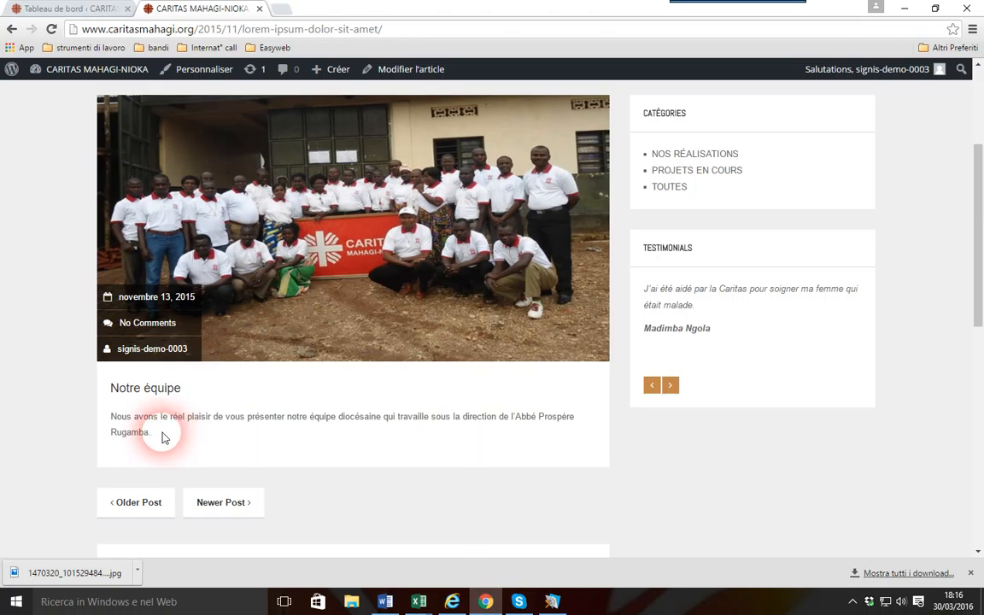
pyautogui.scroll(2, 166, 439)
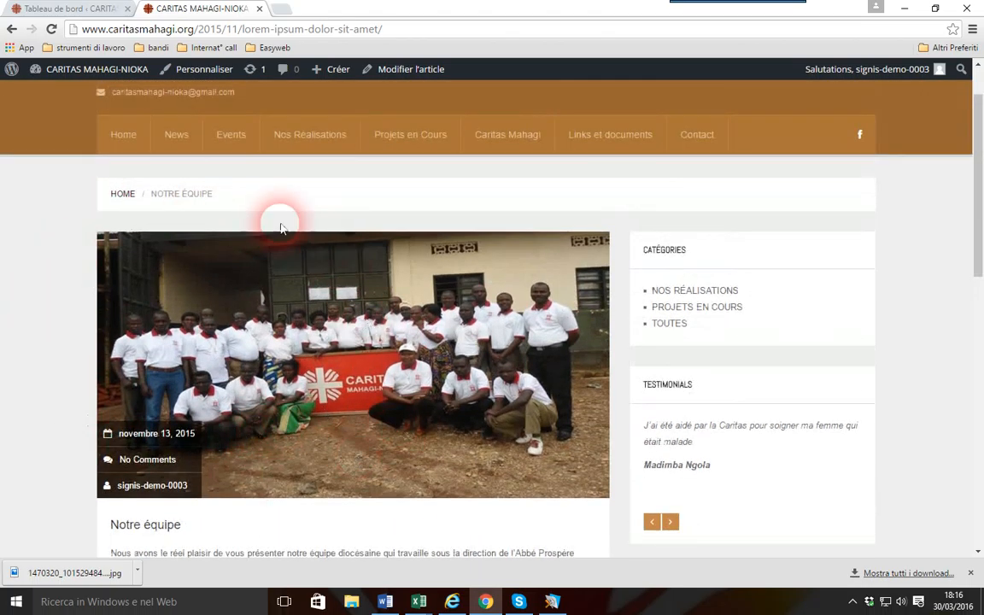
pyautogui.scroll(-2, 342, 348)
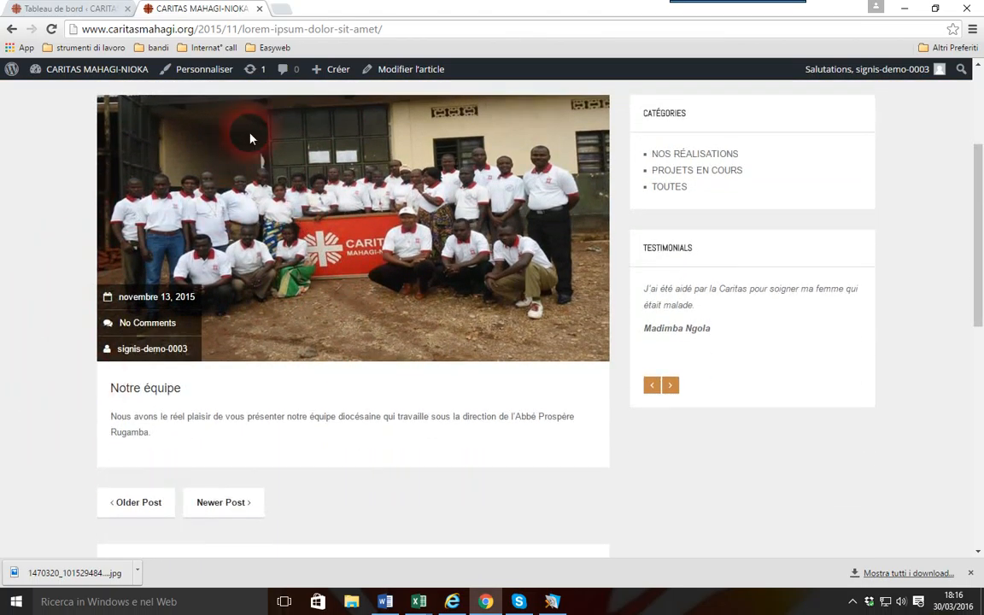
pyautogui.scroll(3, 267, 368)
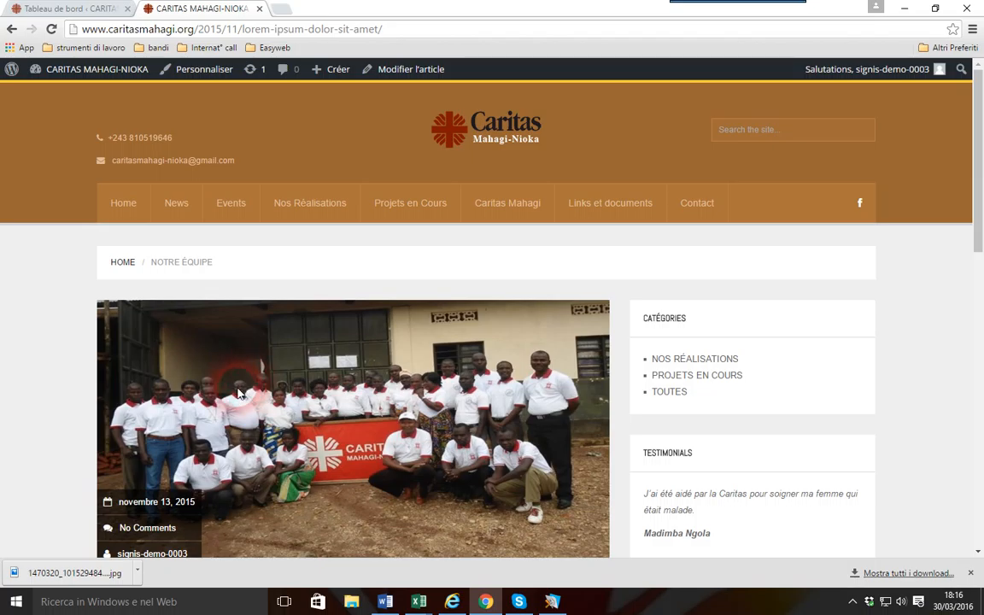
# - Switch to the WordPress dashboard, go to the Home Slides list and start adding a new slide
pyautogui.click(58, 10)
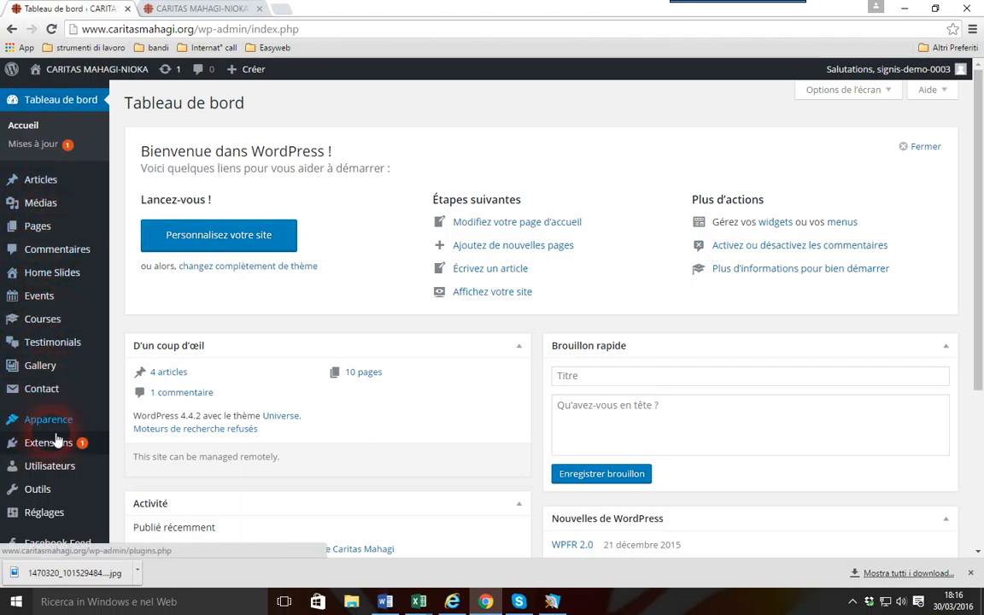
pyautogui.moveTo(65, 306)
pyautogui.moveTo(50, 189)
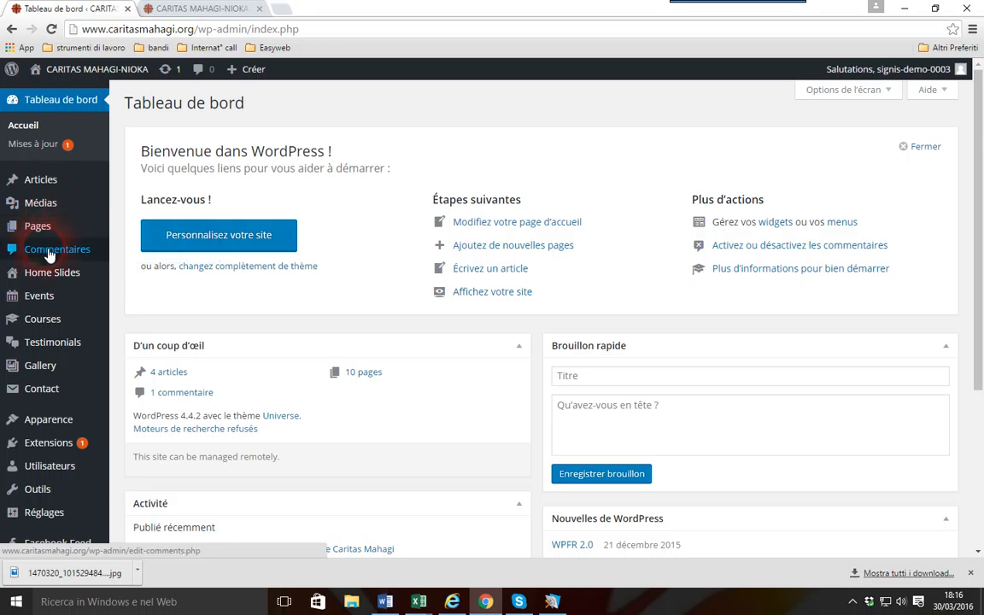
pyautogui.moveTo(53, 278)
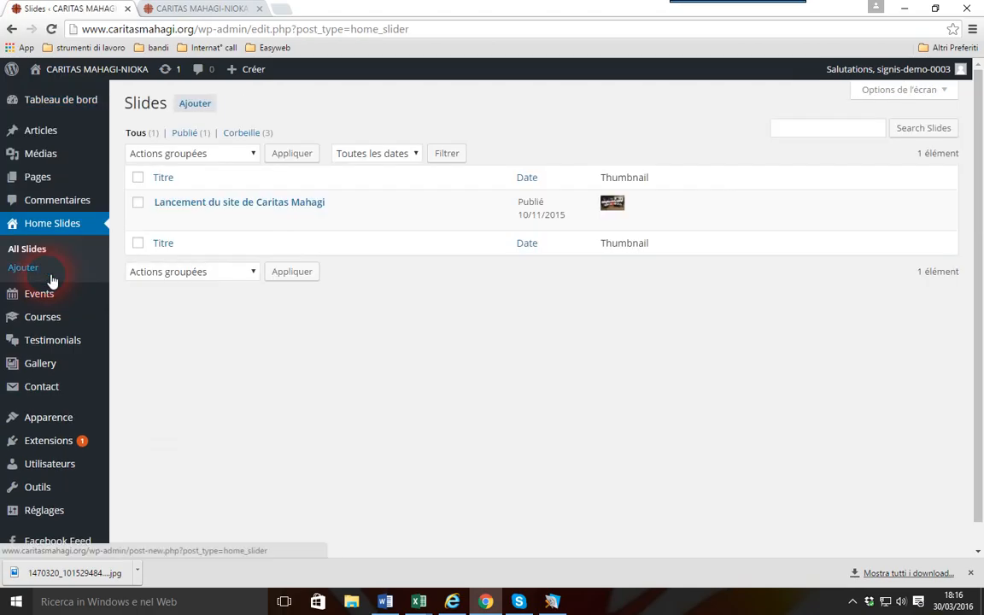
pyautogui.moveTo(208, 219)
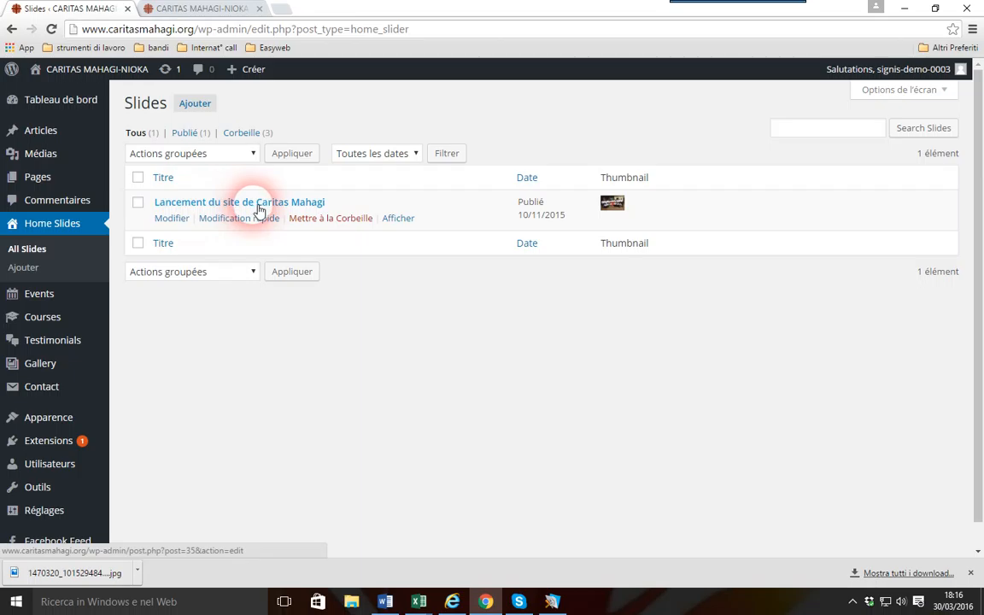
pyautogui.moveTo(126, 103); pyautogui.dragTo(171, 107)
pyautogui.moveTo(193, 208)
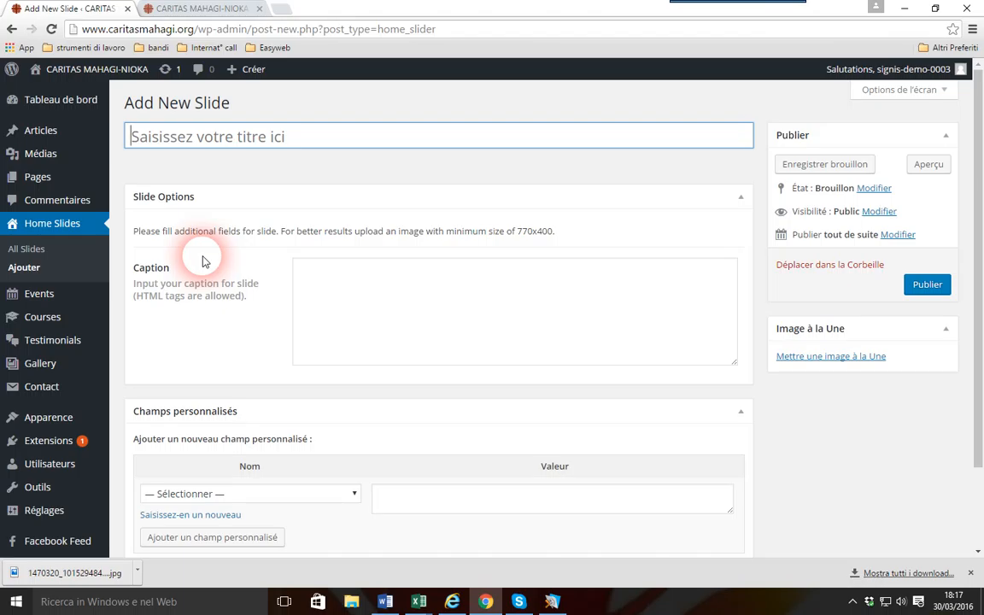
# - Open the Home Slides list in a separate browser tab and look over the title and caption fields of the new slide form
pyautogui.rightClick(48, 227)
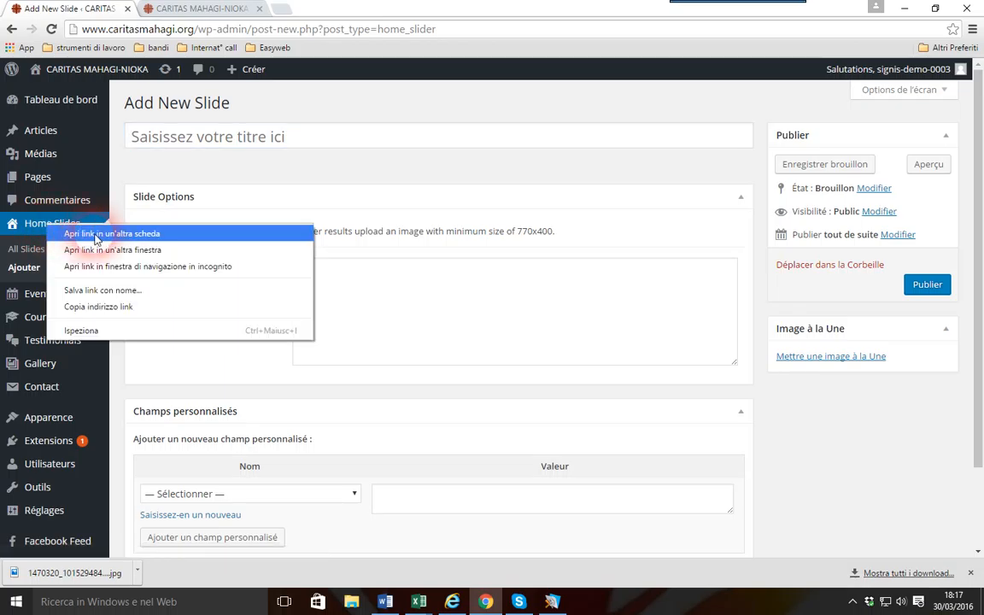
pyautogui.click(95, 234)
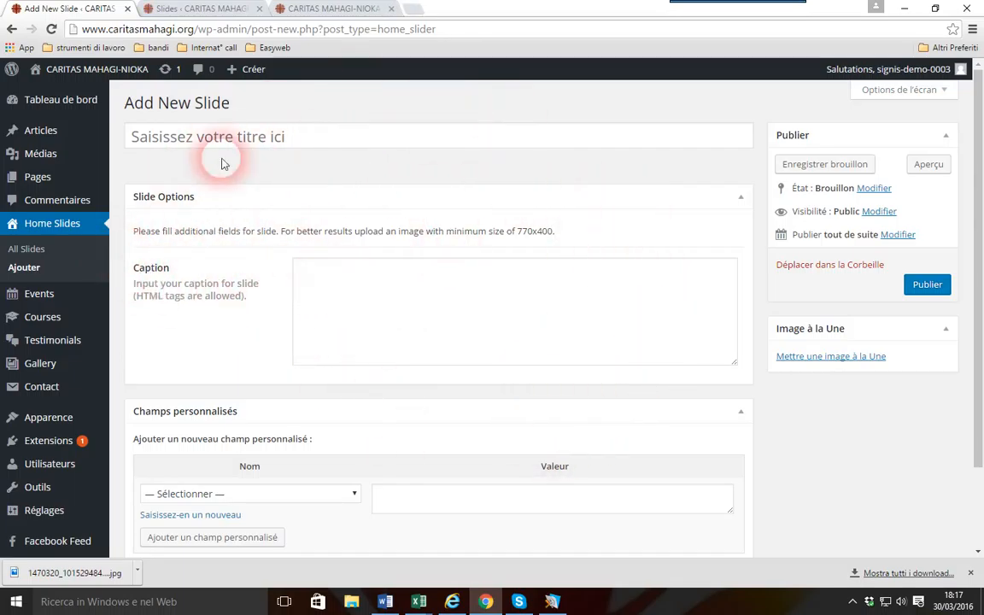
pyautogui.click(290, 146)
pyautogui.click(351, 301)
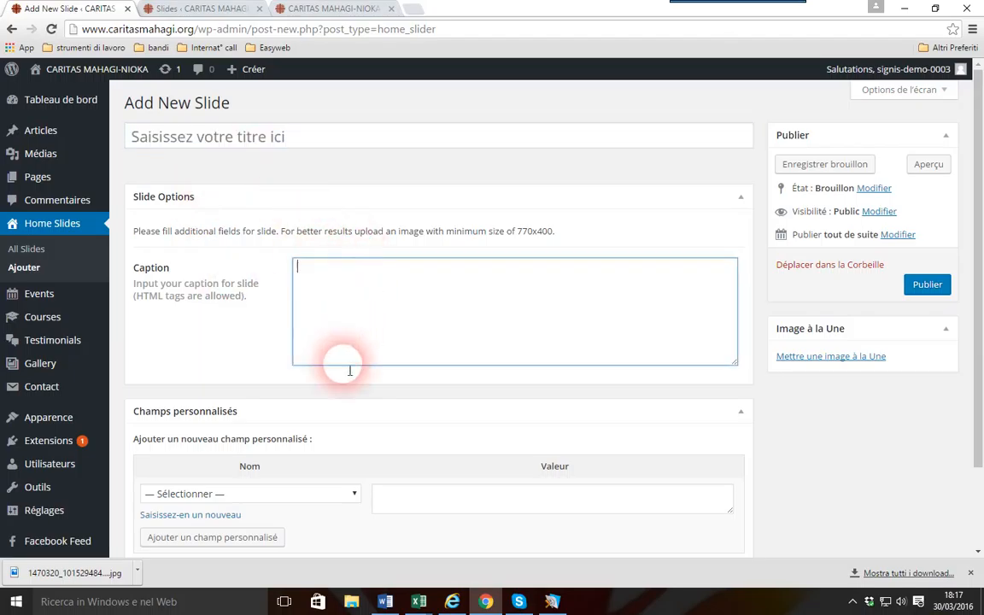
pyautogui.click(363, 146)
pyautogui.click(374, 288)
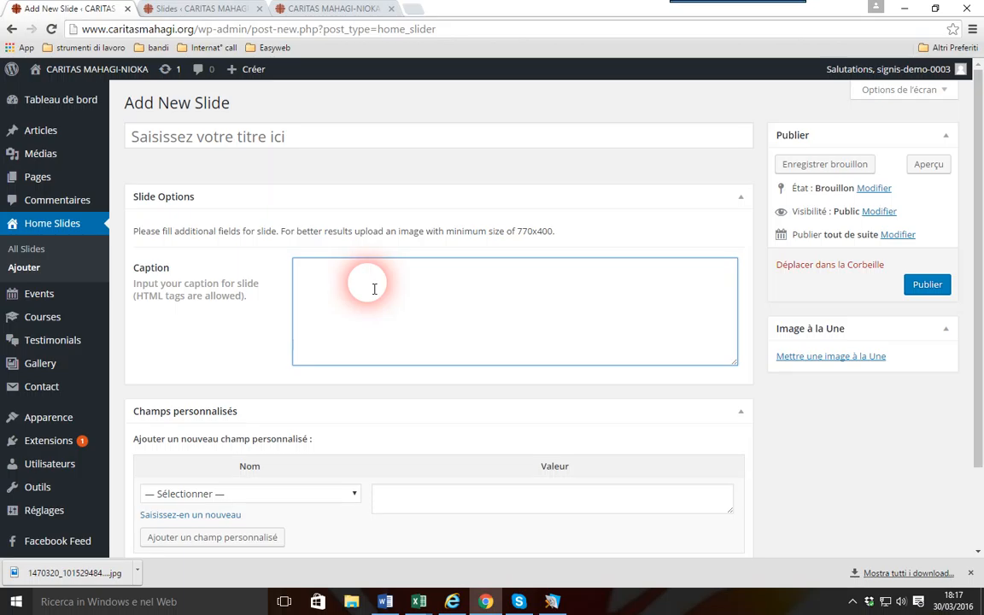
# - Open the existing slide "Lancement du site de Caritas Mahagi" for editing and copy the linked h2 heading code from its caption
pyautogui.click(197, 10)
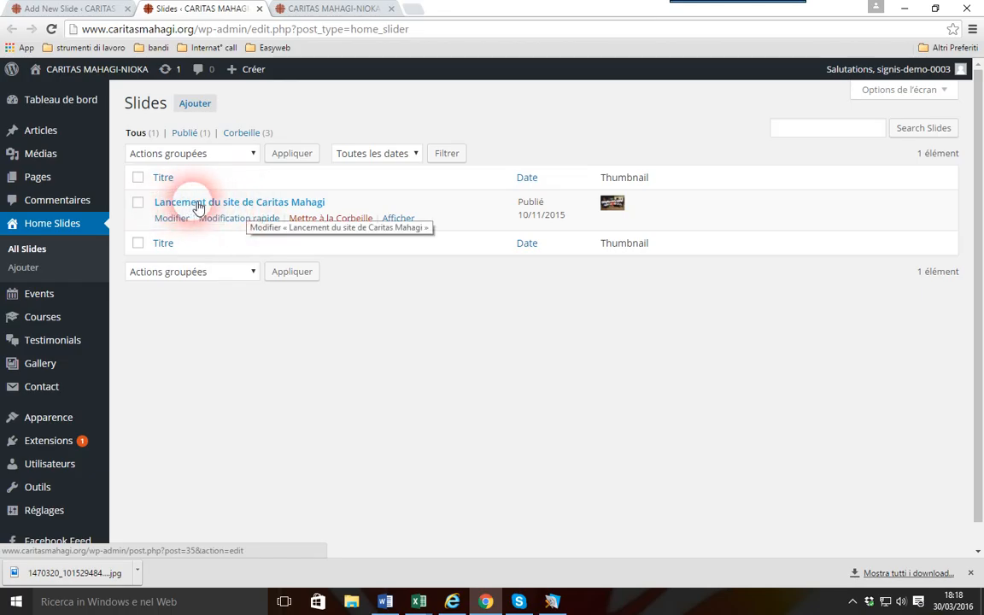
pyautogui.click(255, 203)
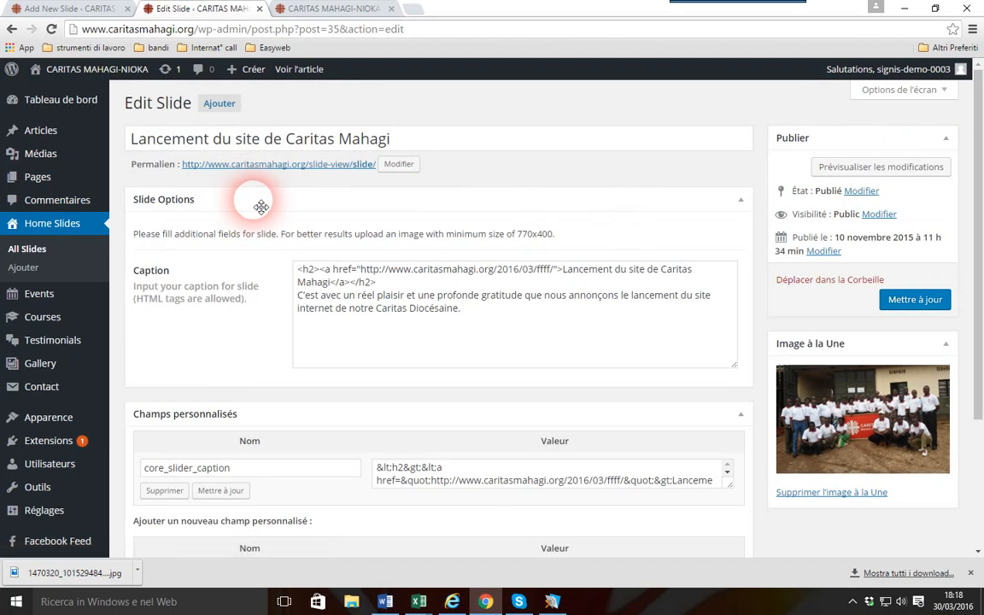
pyautogui.scroll(-1, 261, 207)
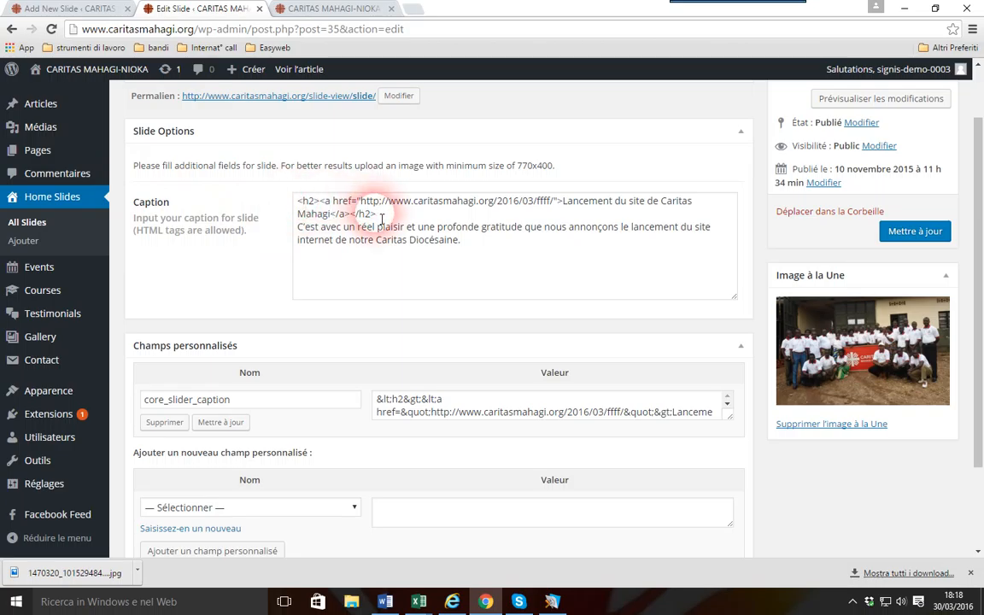
pyautogui.moveTo(384, 218); pyautogui.dragTo(309, 200)
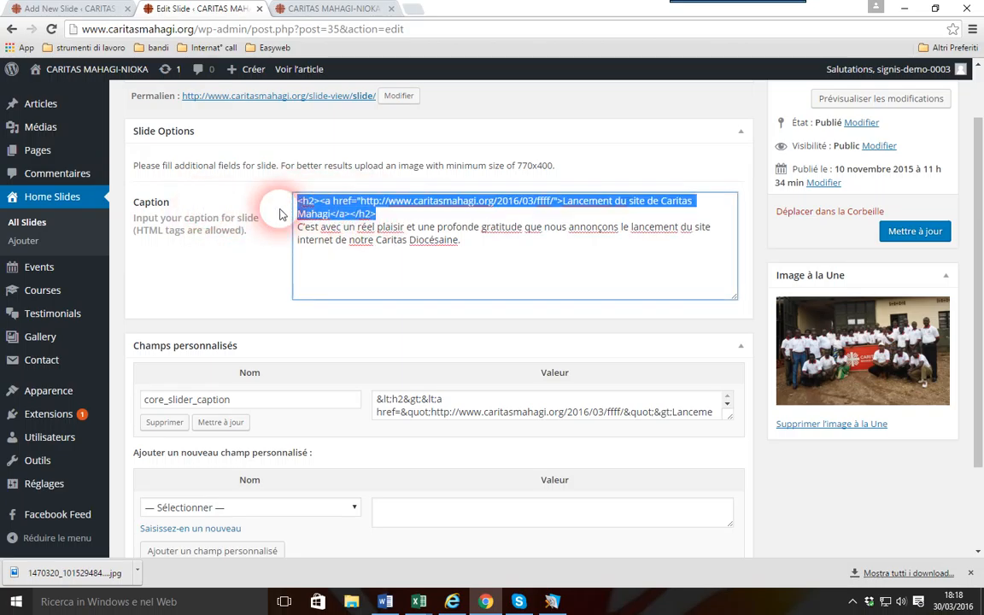
pyautogui.rightClick(322, 212)
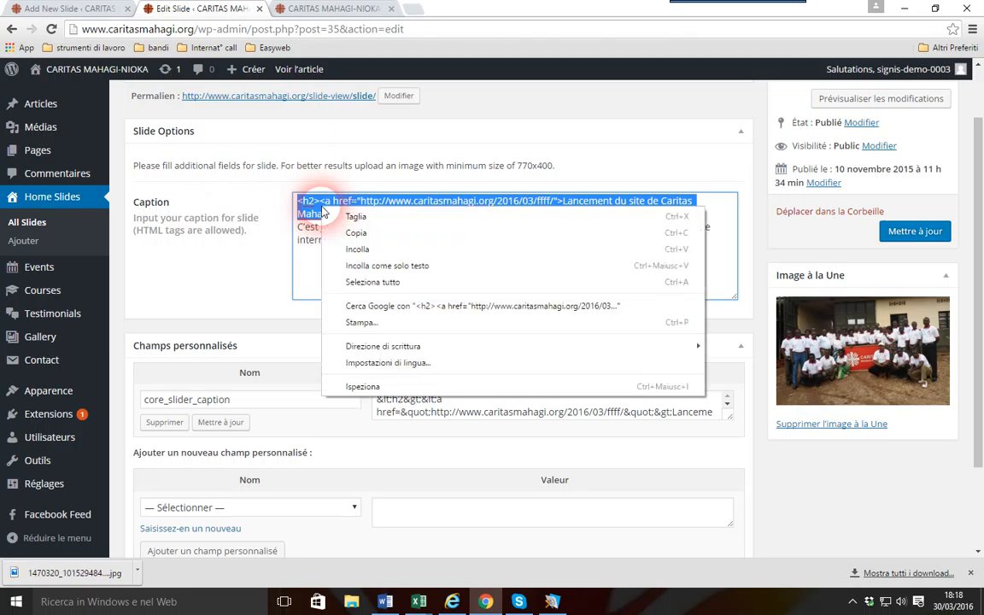
pyautogui.click(356, 233)
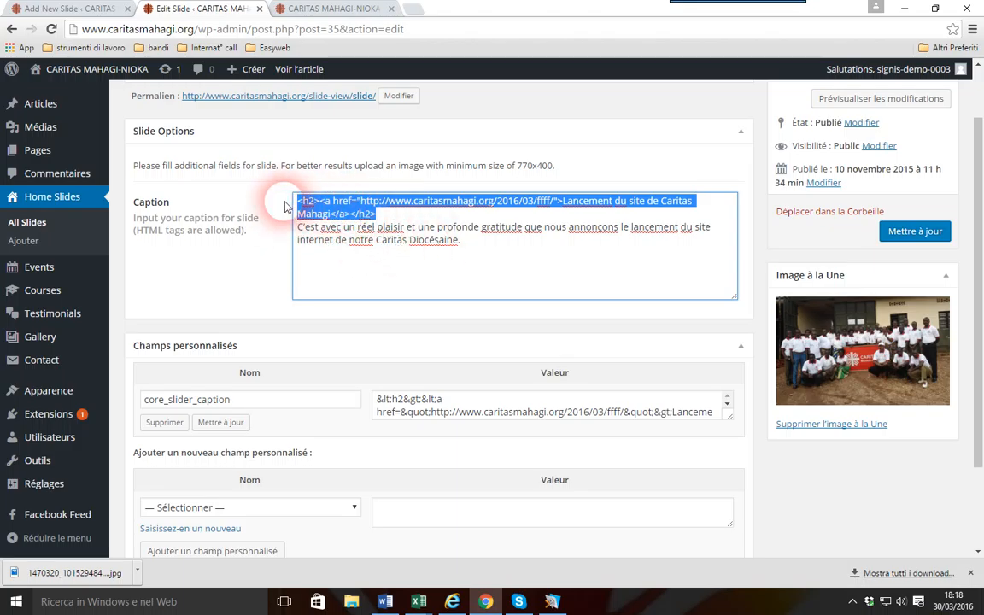
# - Paste the copied h2 heading code into the Caption field of the new slide
pyautogui.click(68, 8)
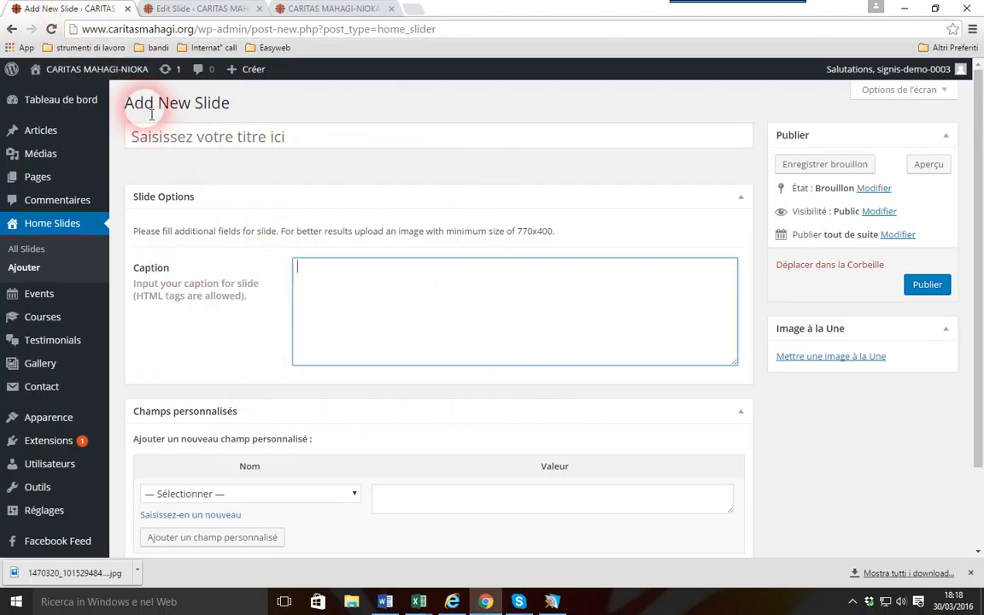
pyautogui.rightClick(333, 273)
pyautogui.click(369, 354)
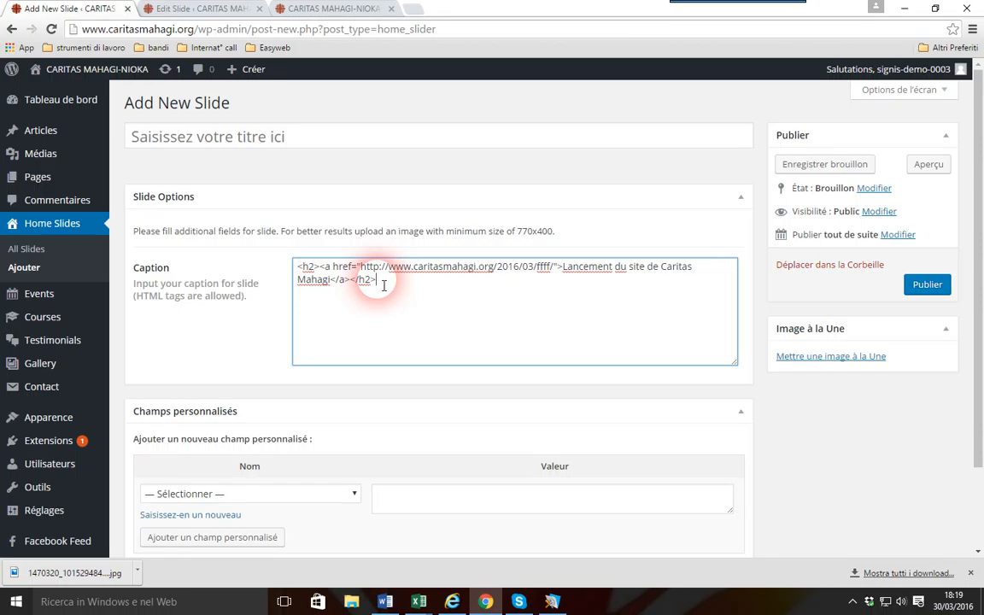
# - Return to the "Notre équipe" article page and copy its full web address
pyautogui.click(357, 7)
pyautogui.scroll(-3, 38, 279)
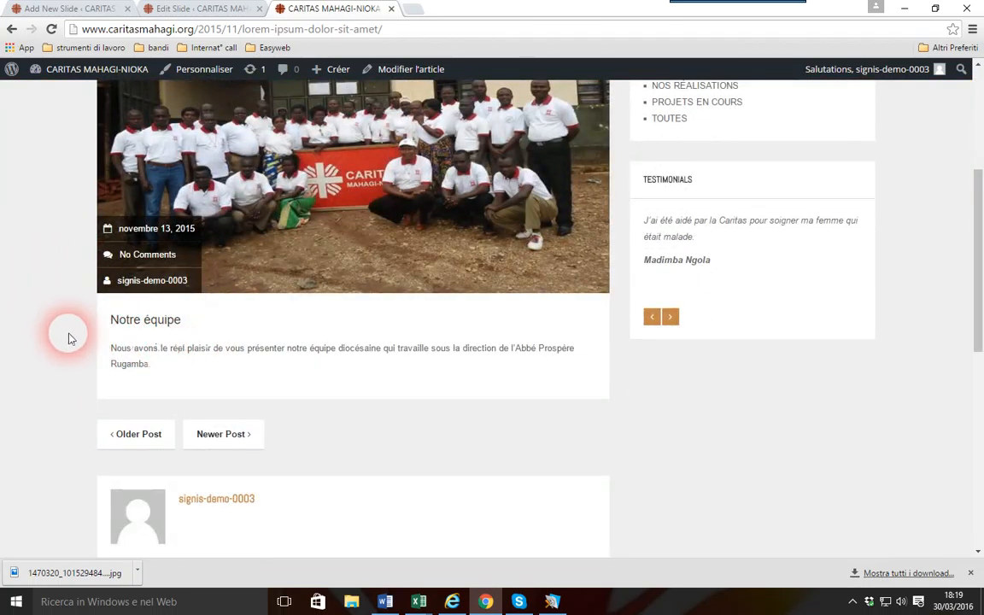
pyautogui.scroll(2, 65, 336)
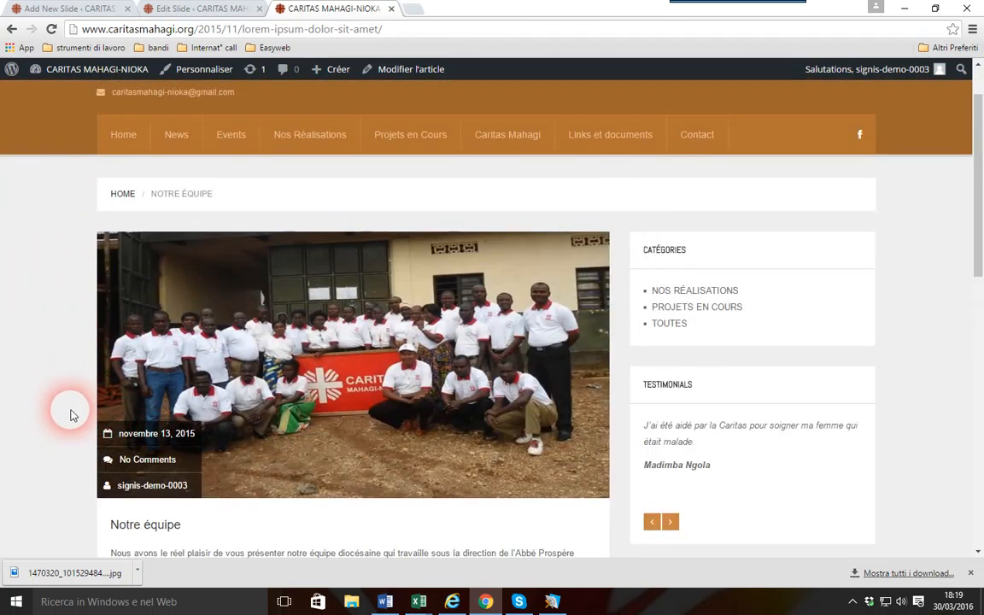
pyautogui.scroll(-1, 6, 366)
pyautogui.scroll(-4, 219, 285)
pyautogui.scroll(4, 77, 303)
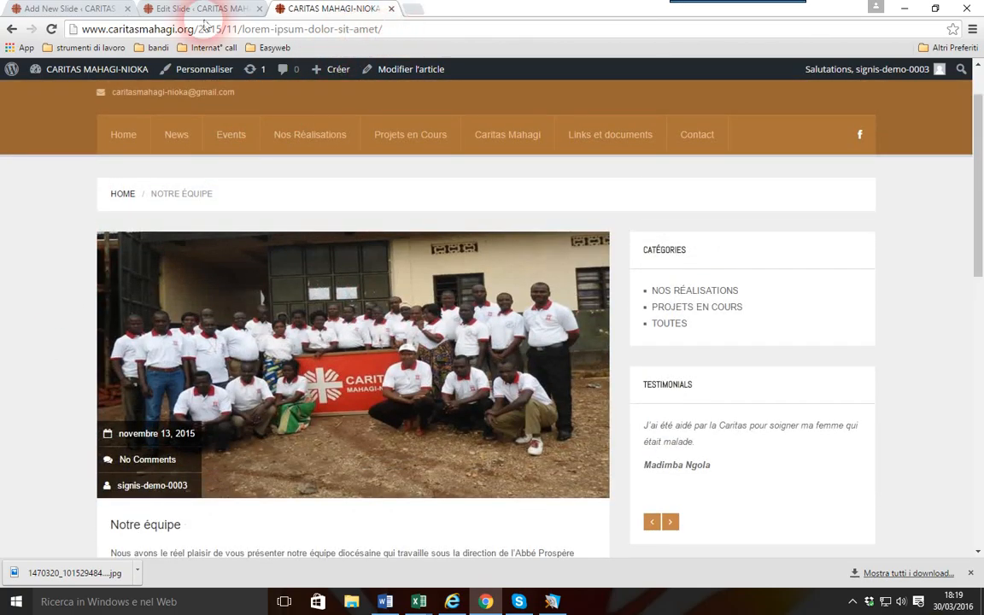
pyautogui.moveTo(377, 31); pyautogui.dragTo(64, 34)
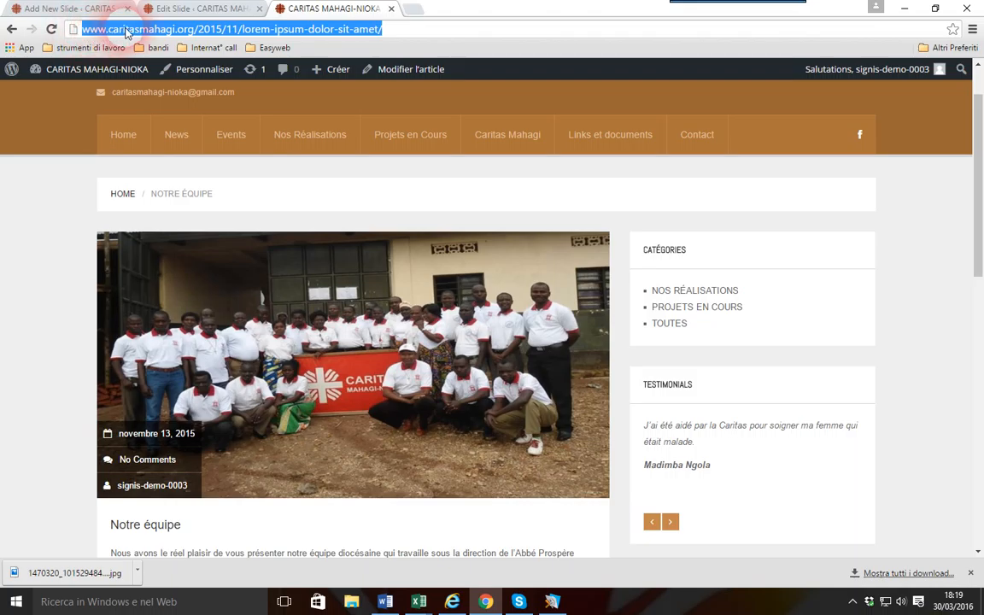
pyautogui.rightClick(124, 33)
pyautogui.click(152, 76)
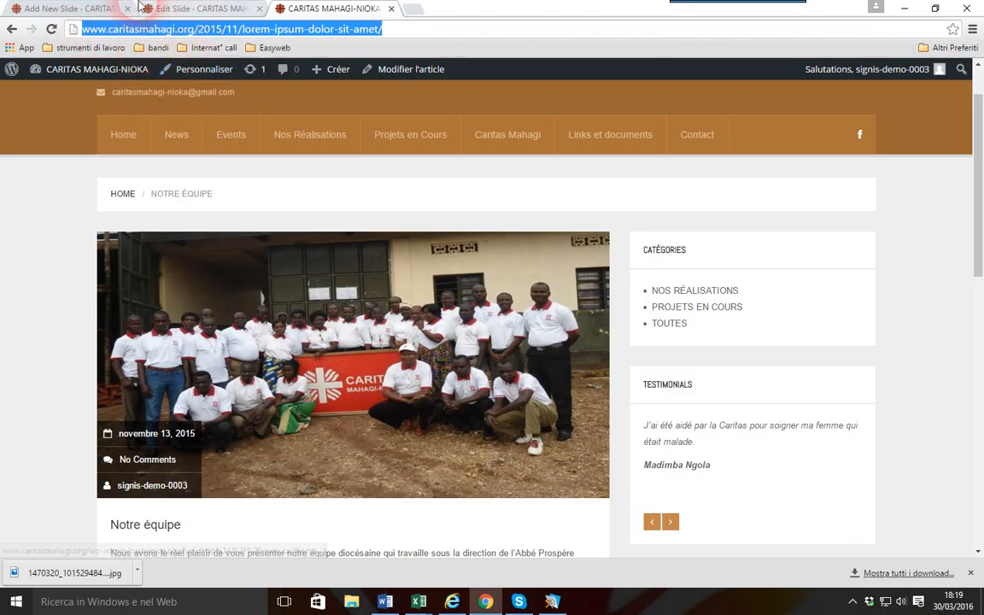
pyautogui.click(73, 10)
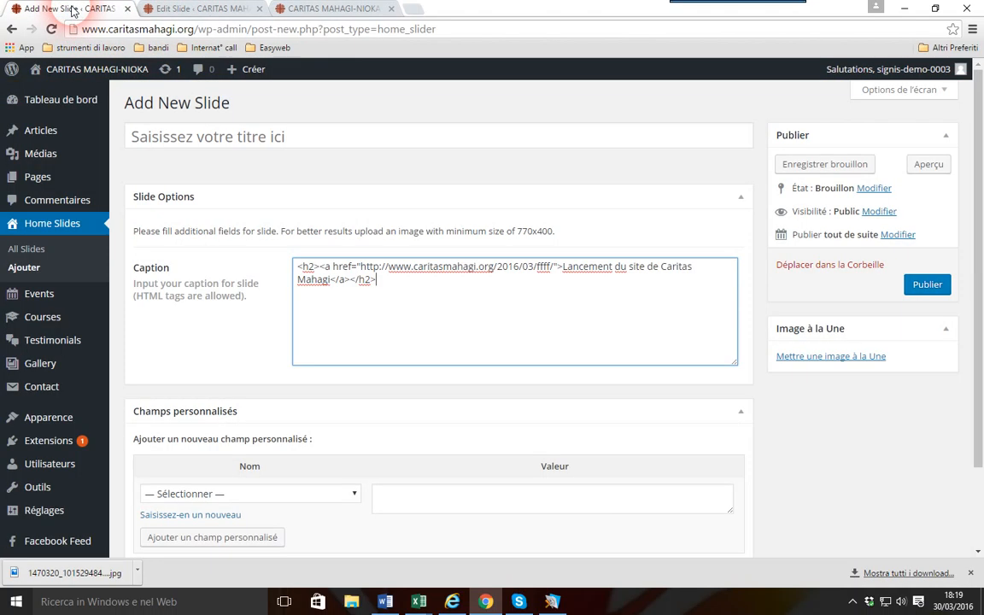
pyautogui.click(510, 293)
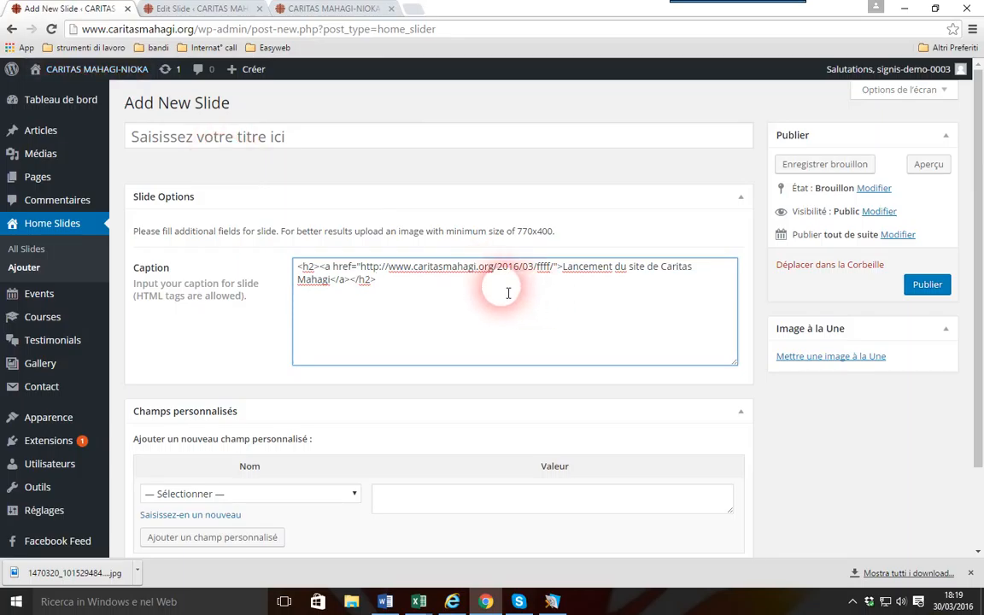
pyautogui.click(259, 15)
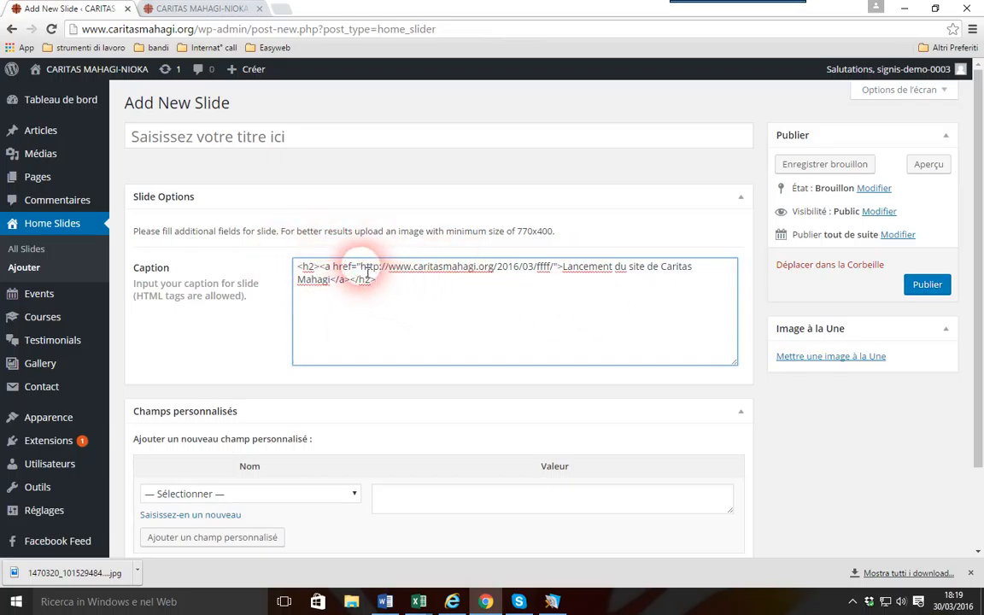
pyautogui.moveTo(373, 271); pyautogui.dragTo(556, 277)
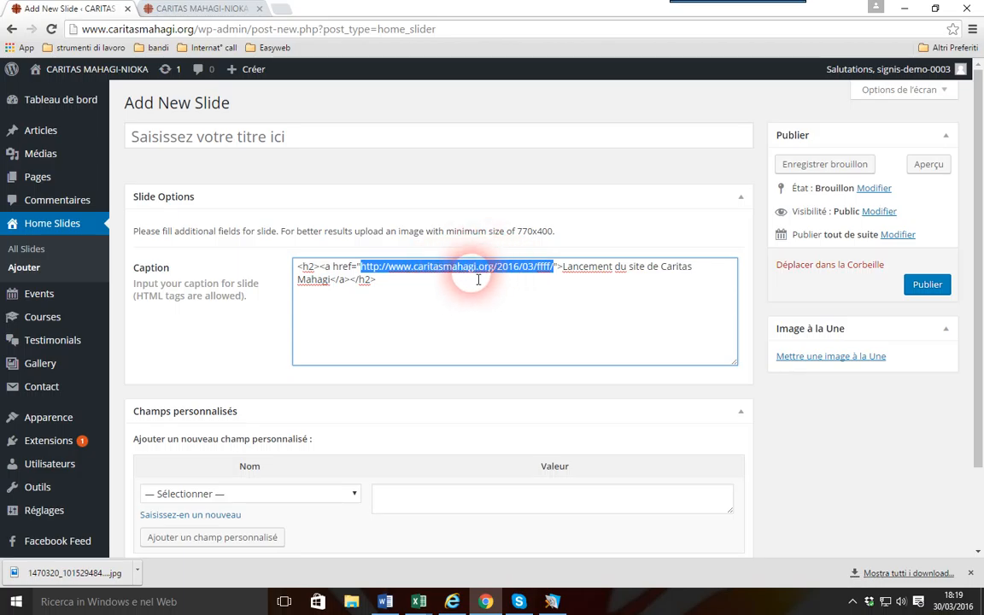
pyautogui.hotkey('ctrl', 'v')
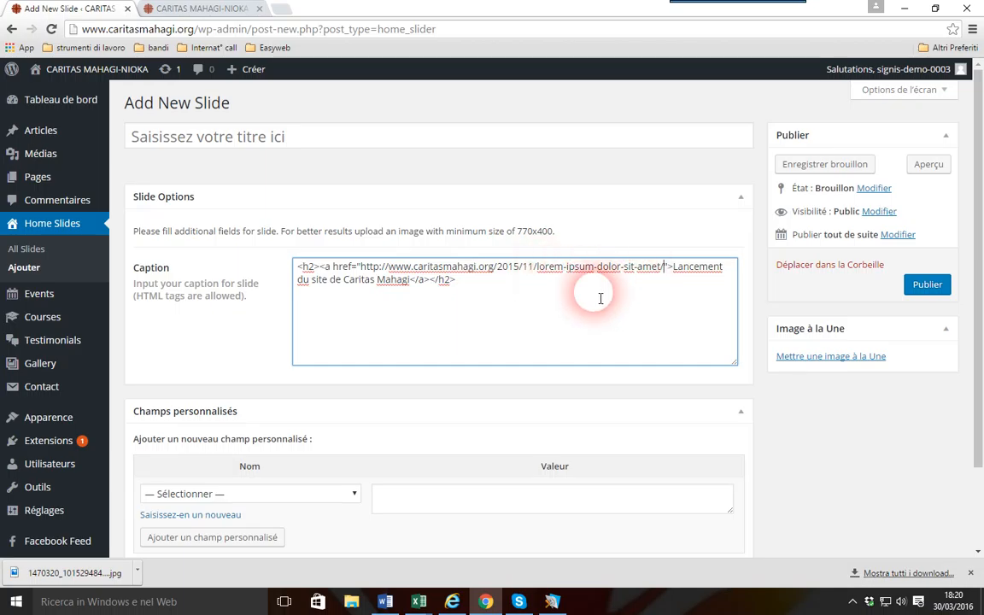
# - Copy the title "Notre équipe" from the article page
pyautogui.click(213, 9)
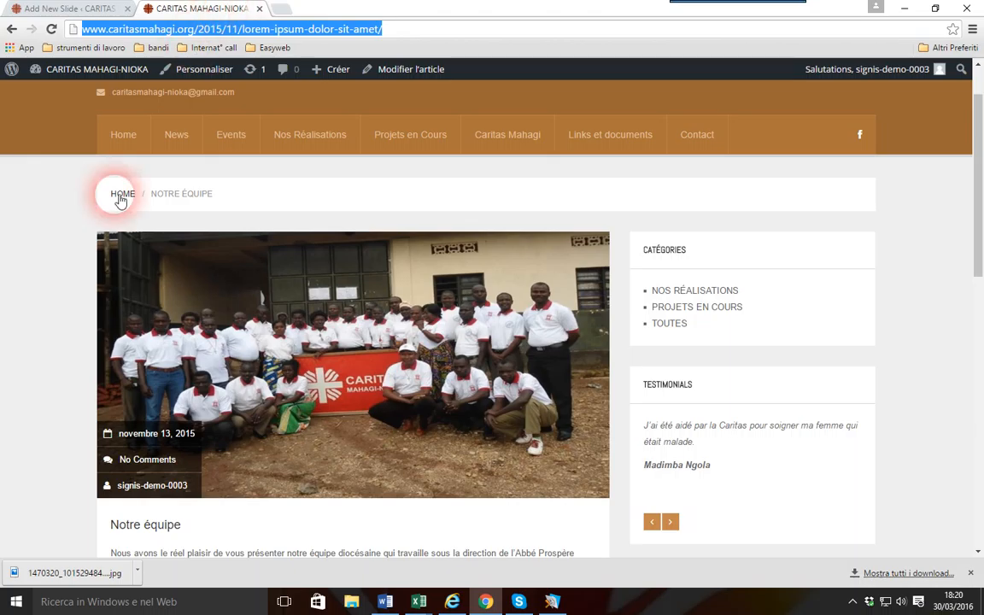
pyautogui.scroll(-1, 68, 242)
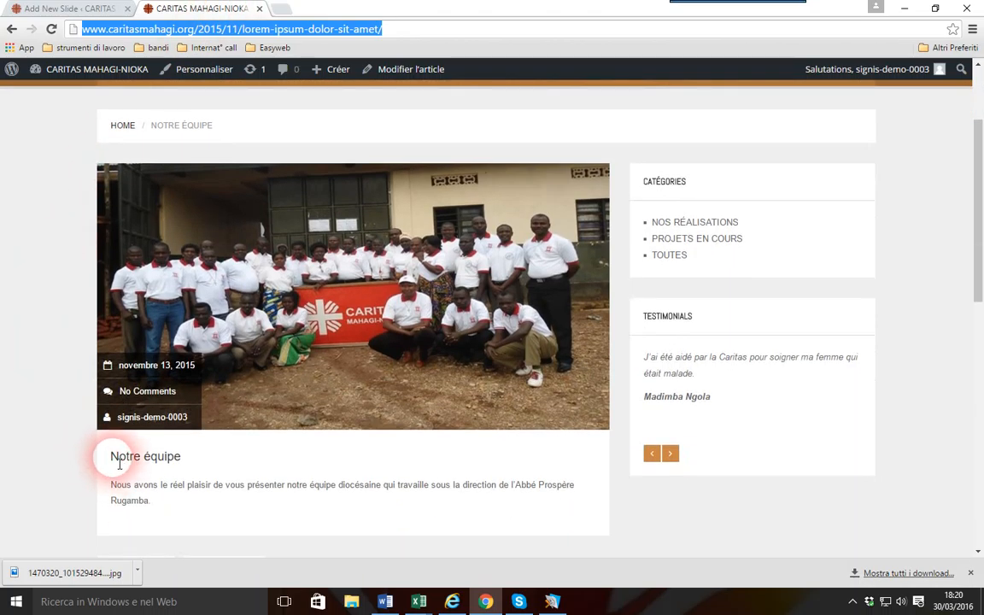
pyautogui.moveTo(118, 463); pyautogui.dragTo(194, 465)
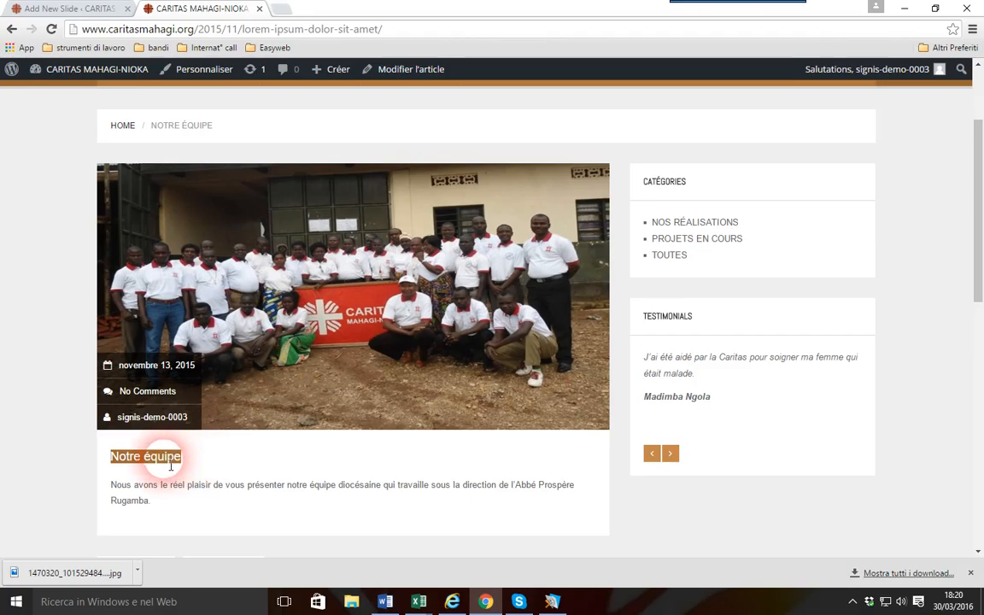
pyautogui.rightClick(171, 465)
pyautogui.click(193, 469)
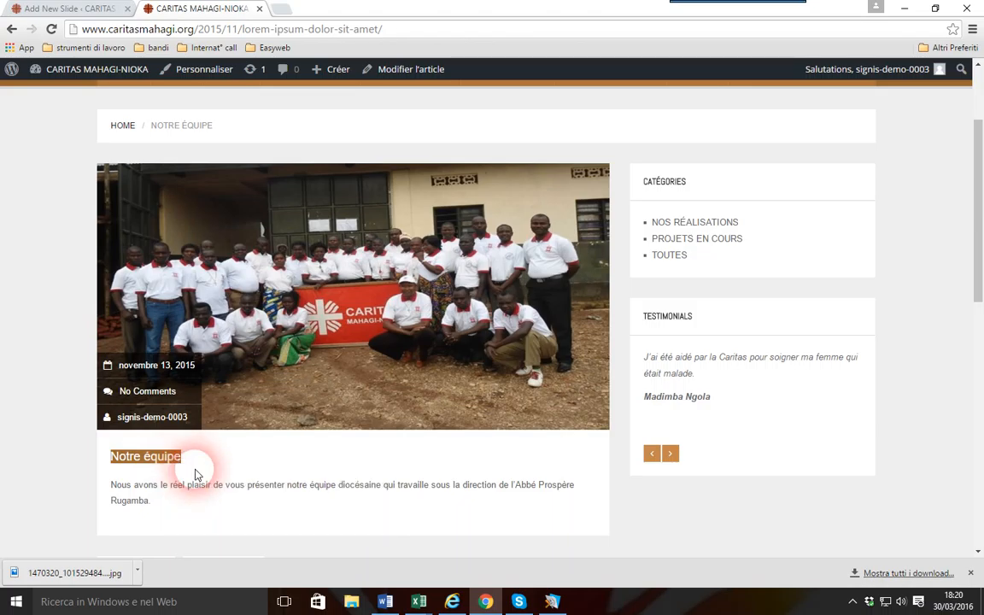
# - Replace the linked text "Lancement du site de Caritas Mahagi" in the new slide's caption with "Notre équipe"
pyautogui.click(77, 9)
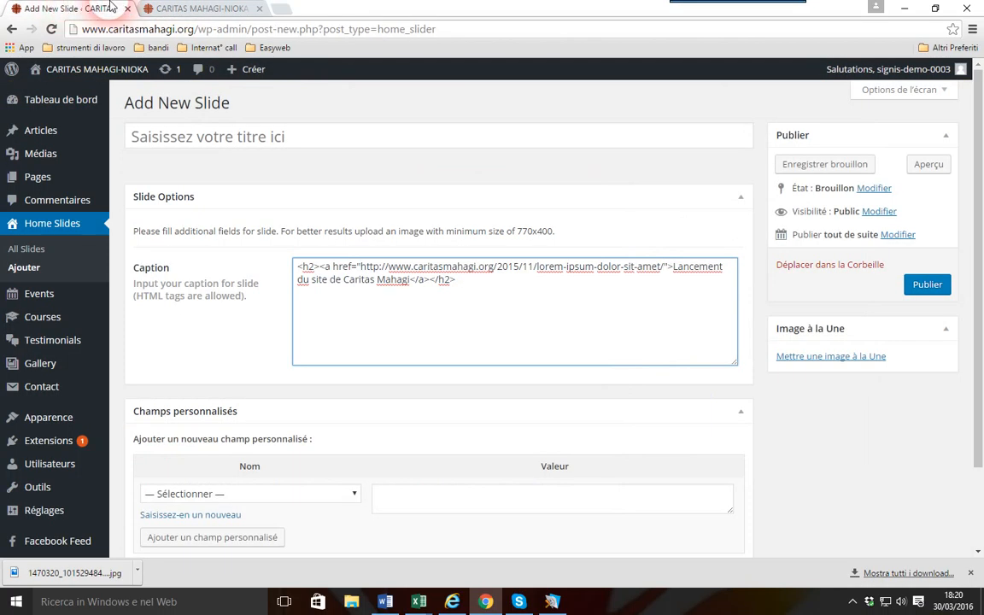
pyautogui.click(681, 275)
pyautogui.moveTo(680, 273); pyautogui.dragTo(415, 288)
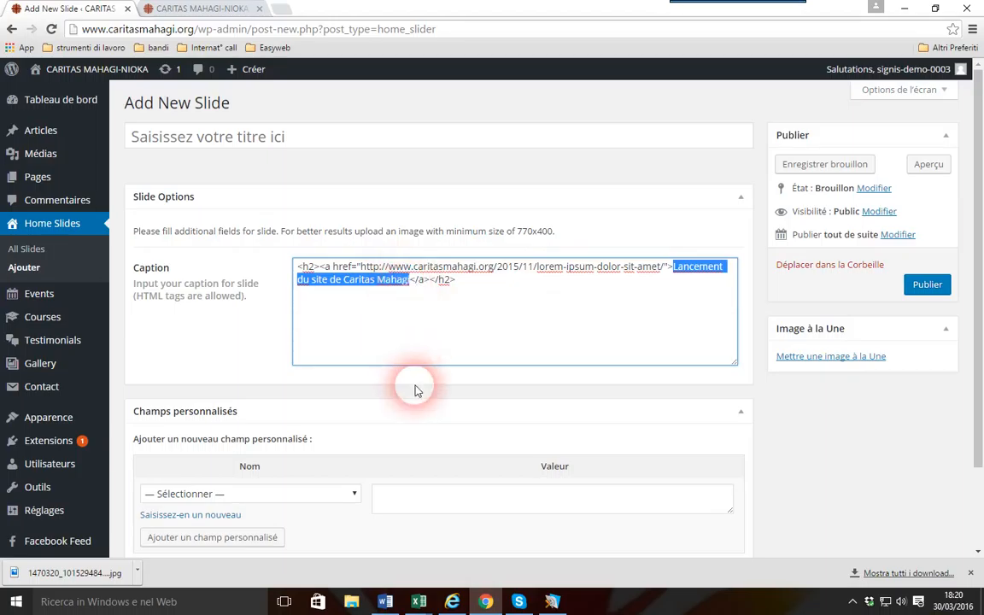
pyautogui.hotkey('ctrl', 'v')
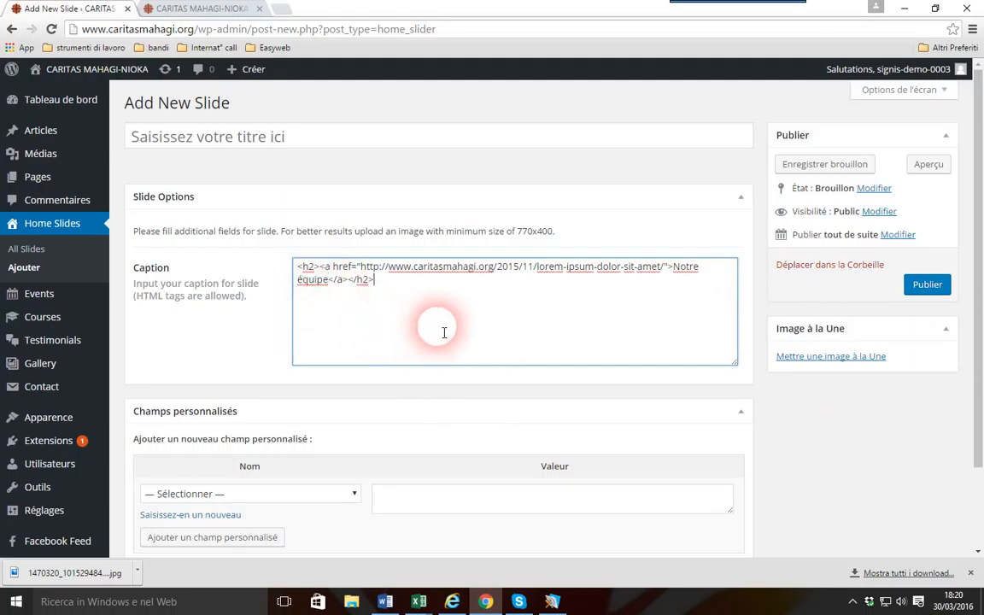
# - Review the link address, the linked title and the surrounding tags in the new slide's caption code
pyautogui.click(365, 277)
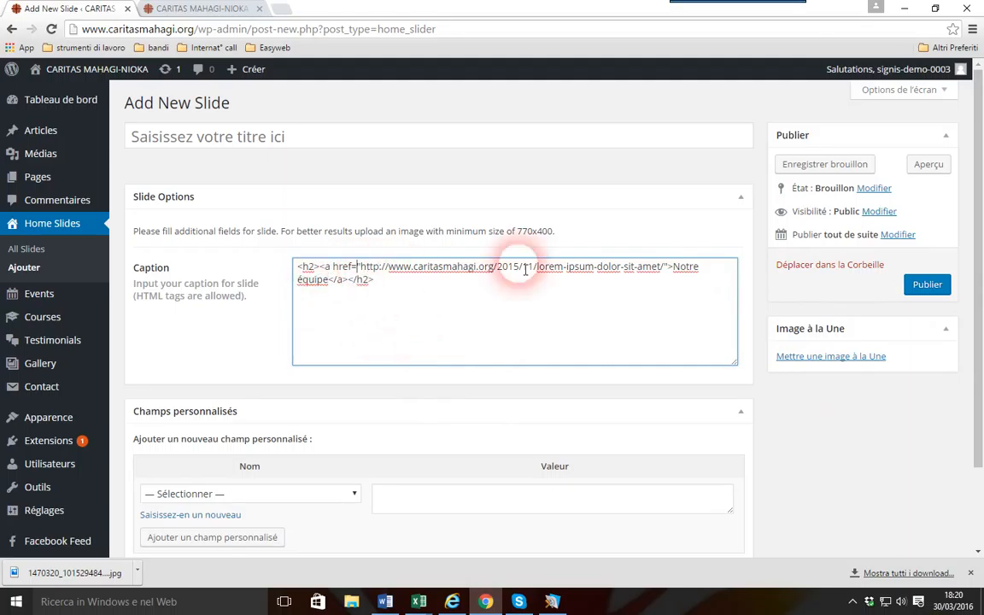
pyautogui.click(660, 272)
pyautogui.moveTo(661, 272); pyautogui.dragTo(374, 272)
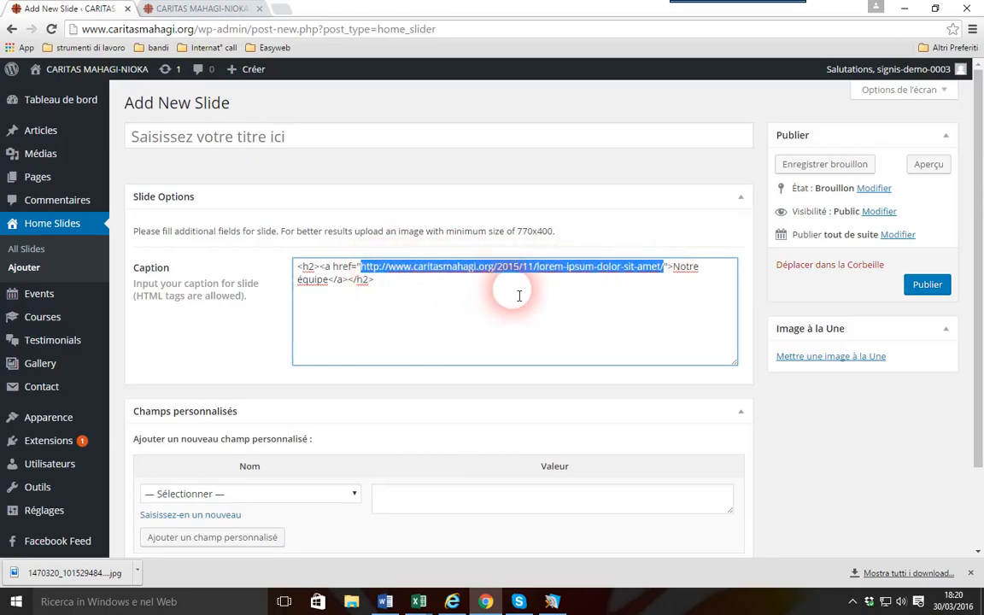
pyautogui.click(683, 270)
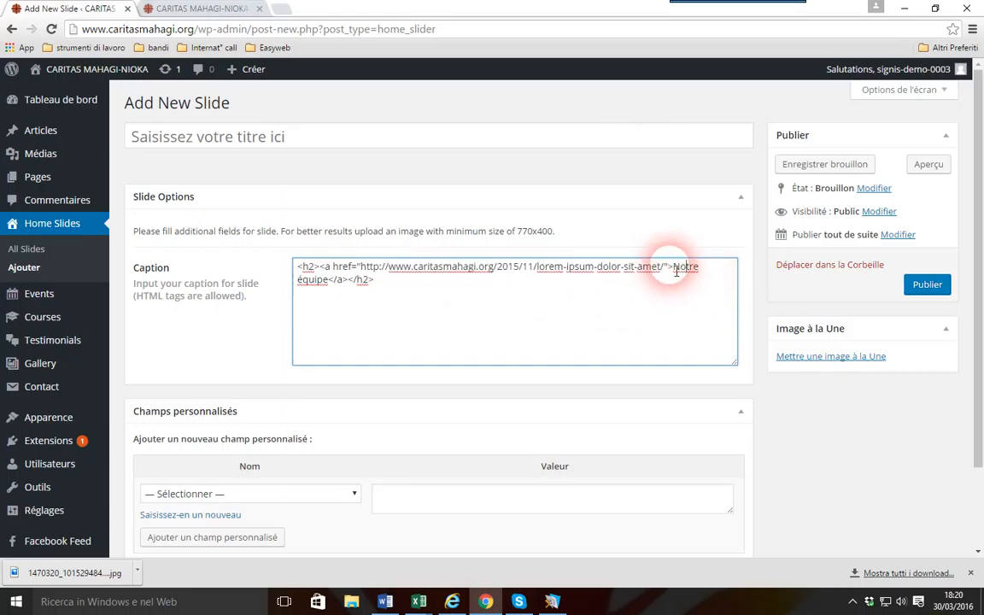
pyautogui.moveTo(674, 271); pyautogui.dragTo(329, 286)
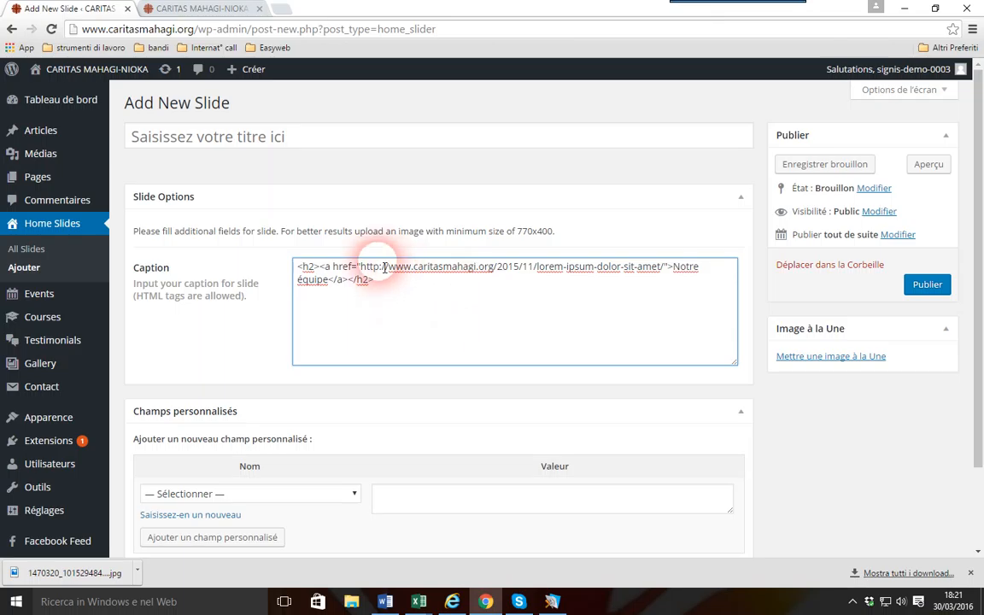
pyautogui.click(351, 280)
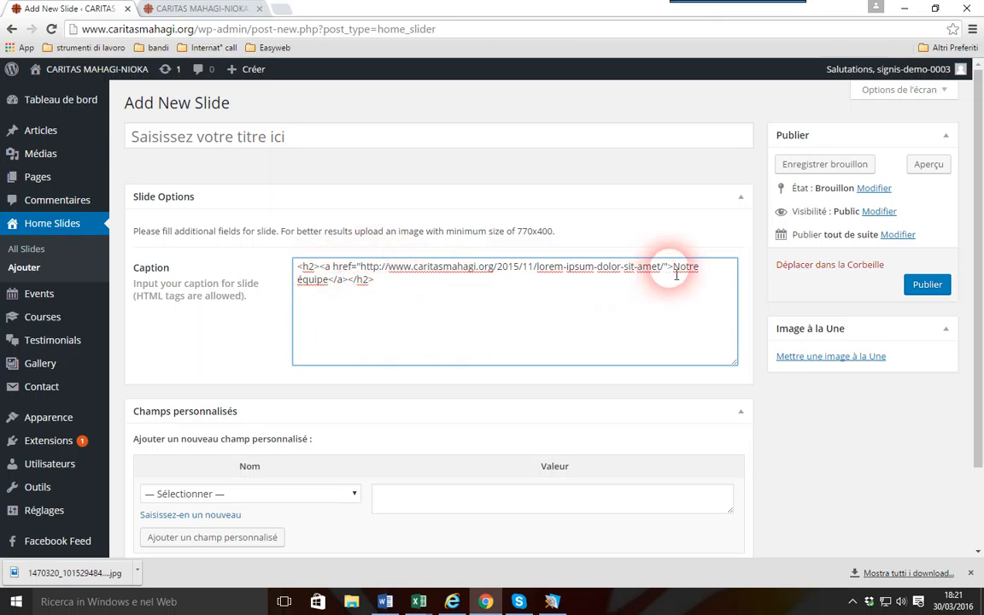
# - Set the new slide's title to "Notre équipe" by copying the linked text from its caption
pyautogui.moveTo(674, 272); pyautogui.dragTo(321, 289)
pyautogui.rightClick(321, 289)
pyautogui.click(332, 308)
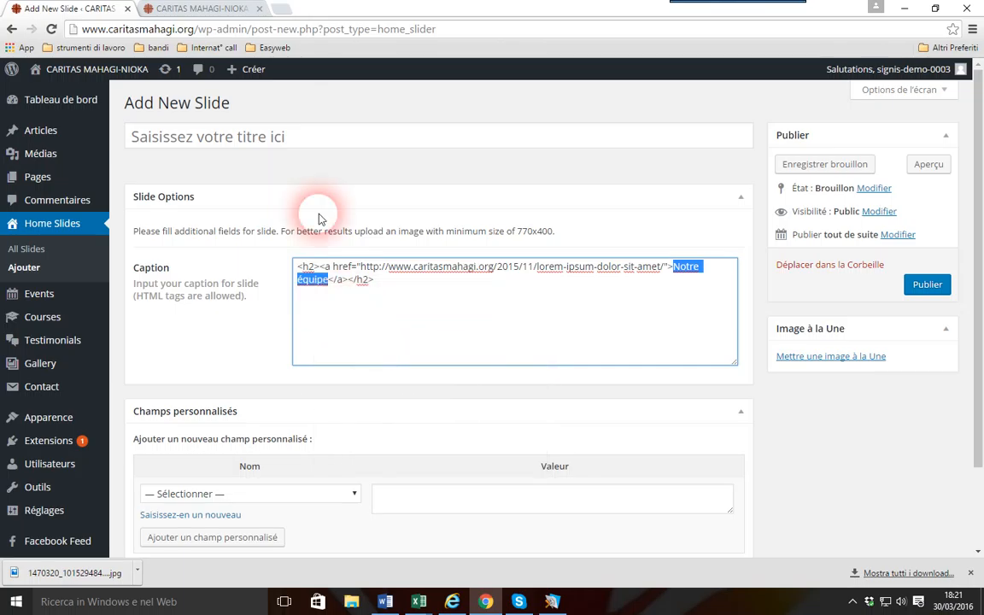
pyautogui.click(314, 139)
pyautogui.rightClick(314, 140)
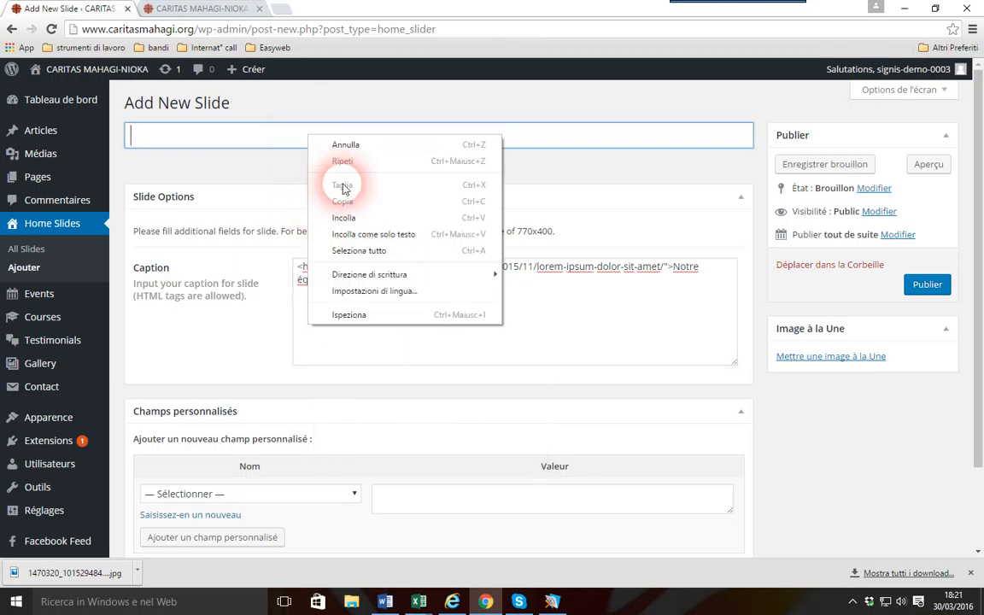
pyautogui.click(329, 215)
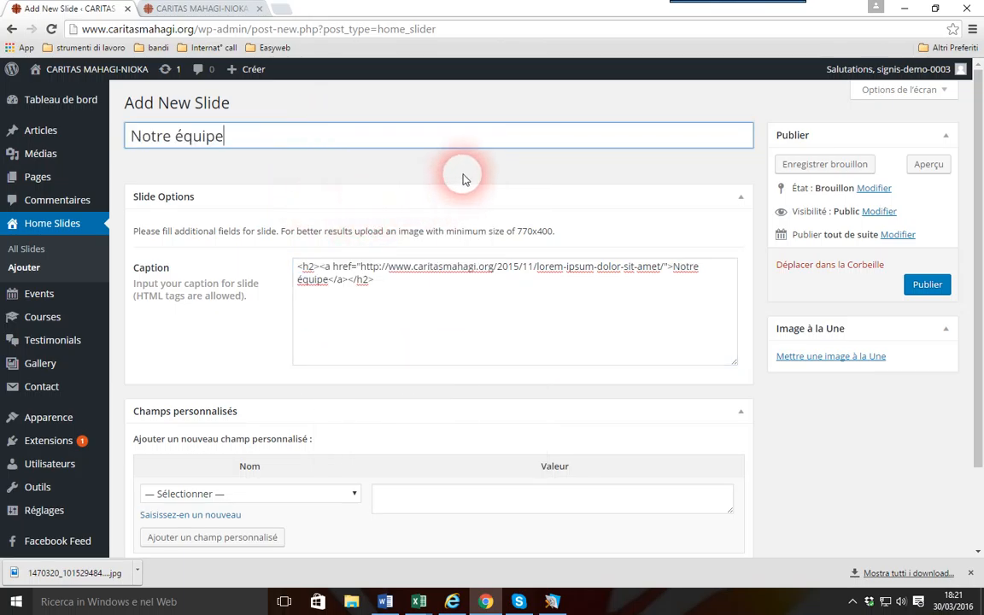
# - Set the team group photo titled "MAHAGI" from the media library as the new slide's featured image
pyautogui.scroll(-1, 261, 296)
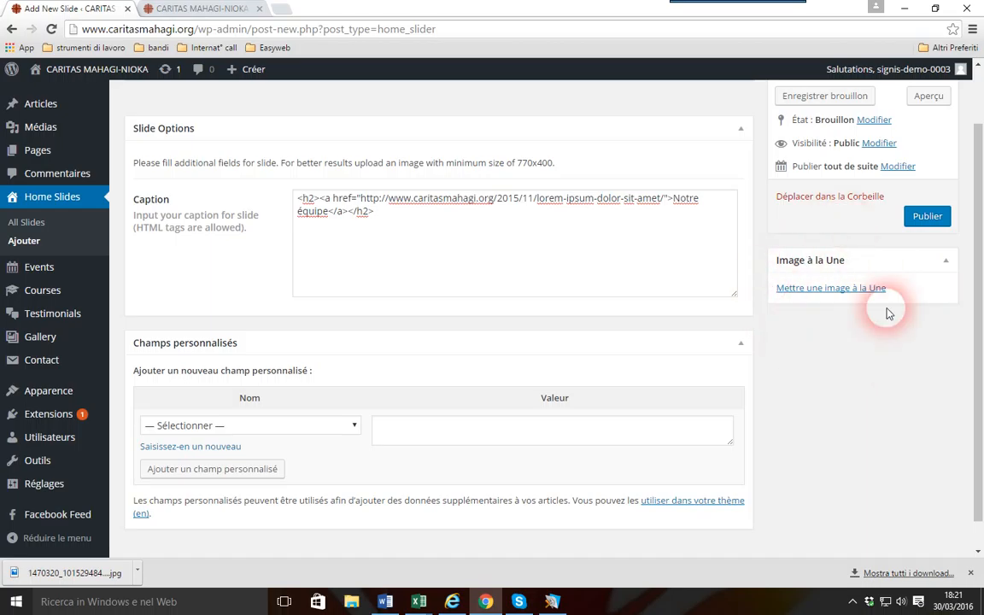
pyautogui.click(173, 8)
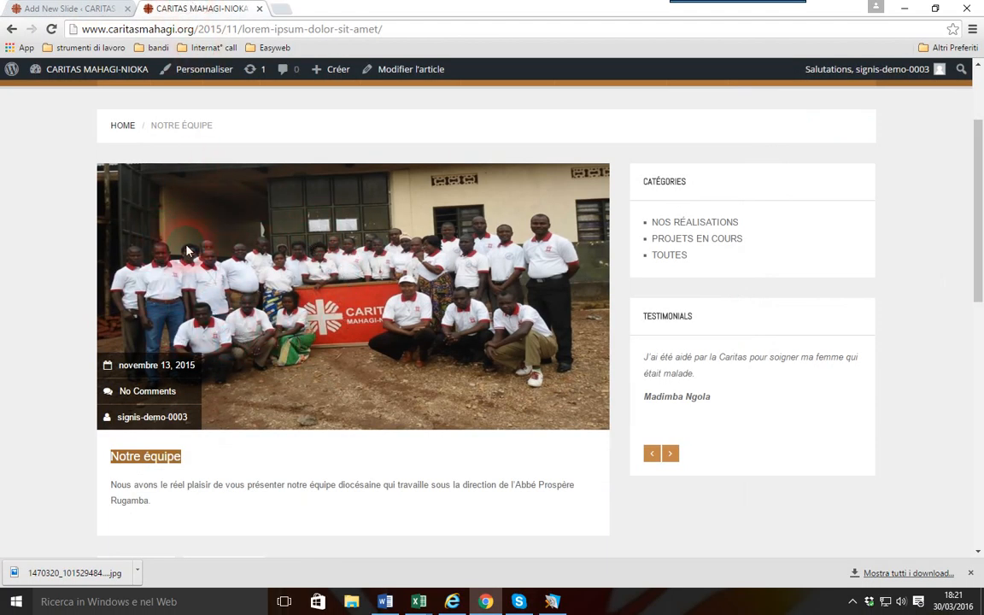
pyautogui.click(92, 8)
pyautogui.click(833, 290)
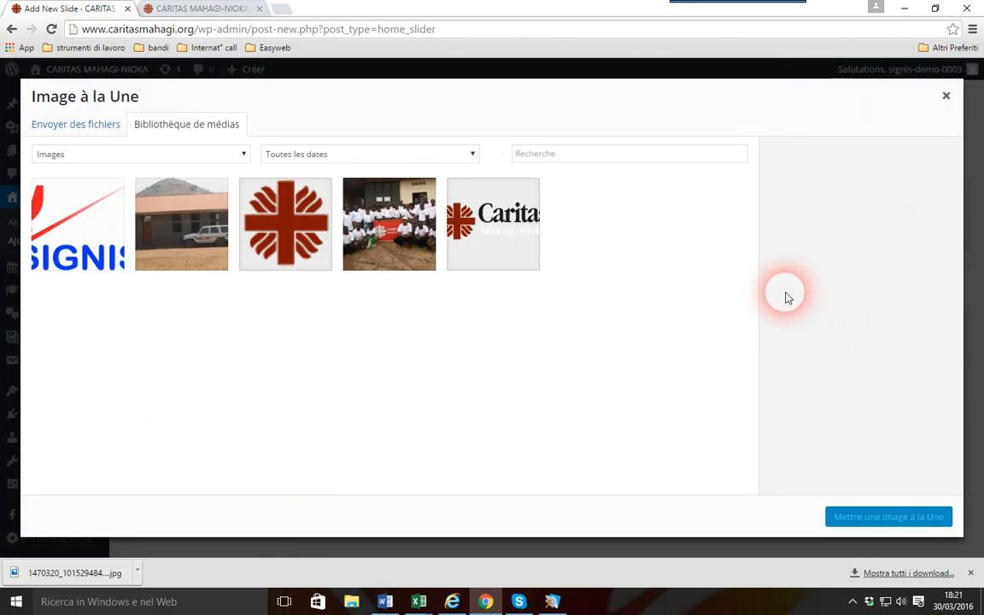
pyautogui.click(401, 239)
pyautogui.click(889, 518)
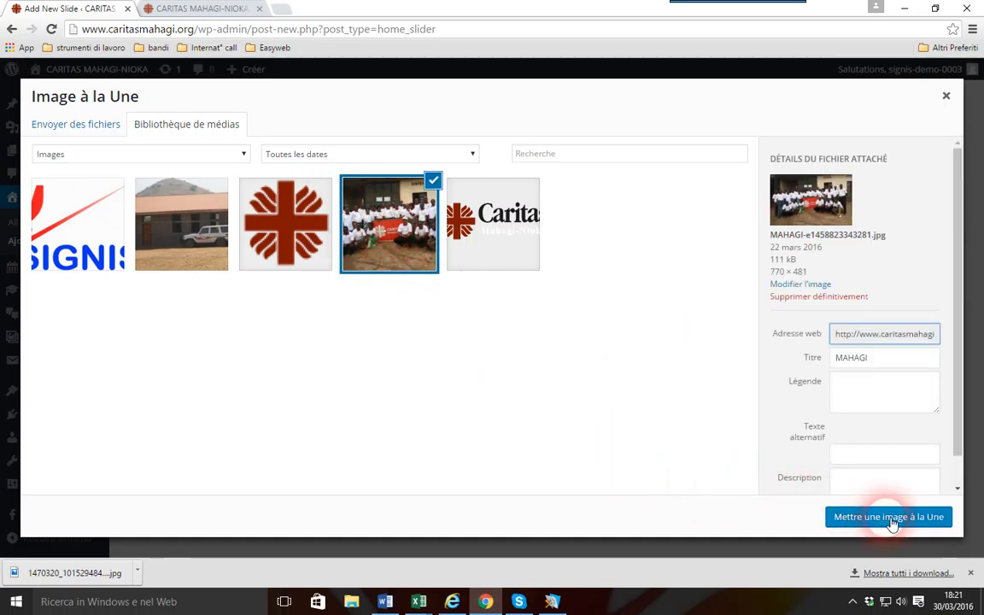
pyautogui.click(879, 522)
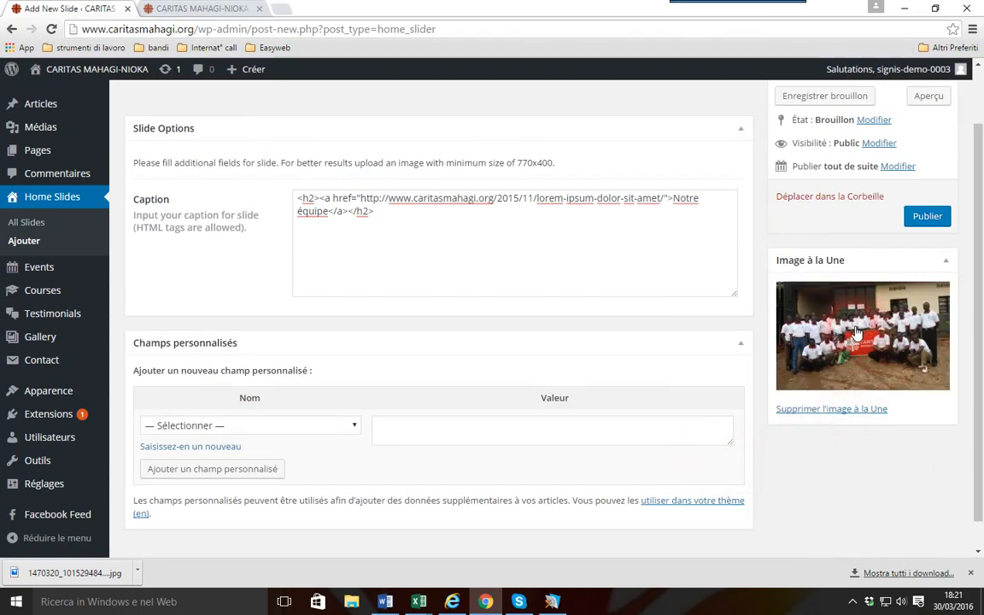
# - Check the new slide's caption code and publish the slide
pyautogui.click(342, 247)
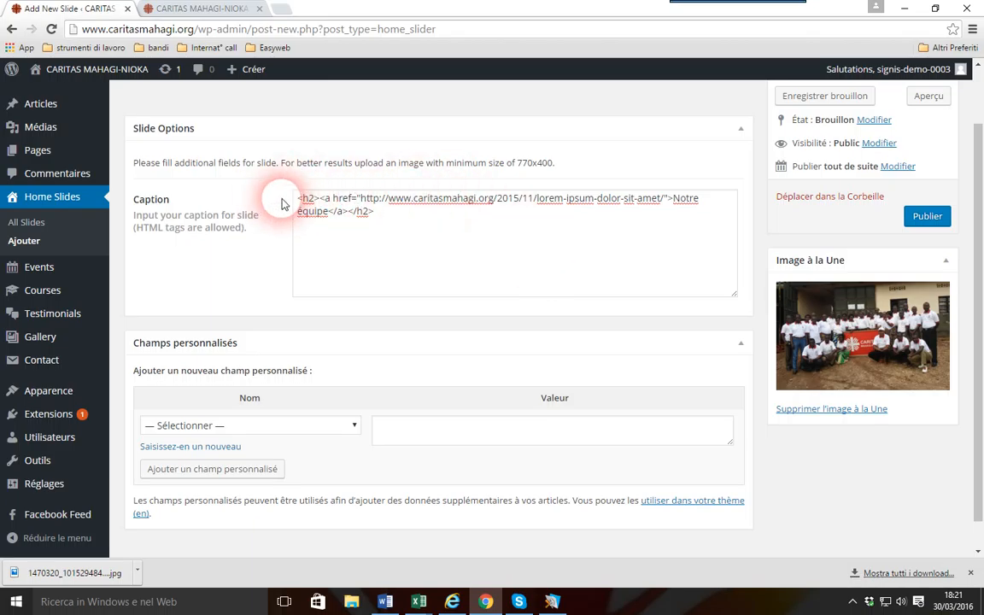
pyautogui.moveTo(360, 199); pyautogui.dragTo(333, 219)
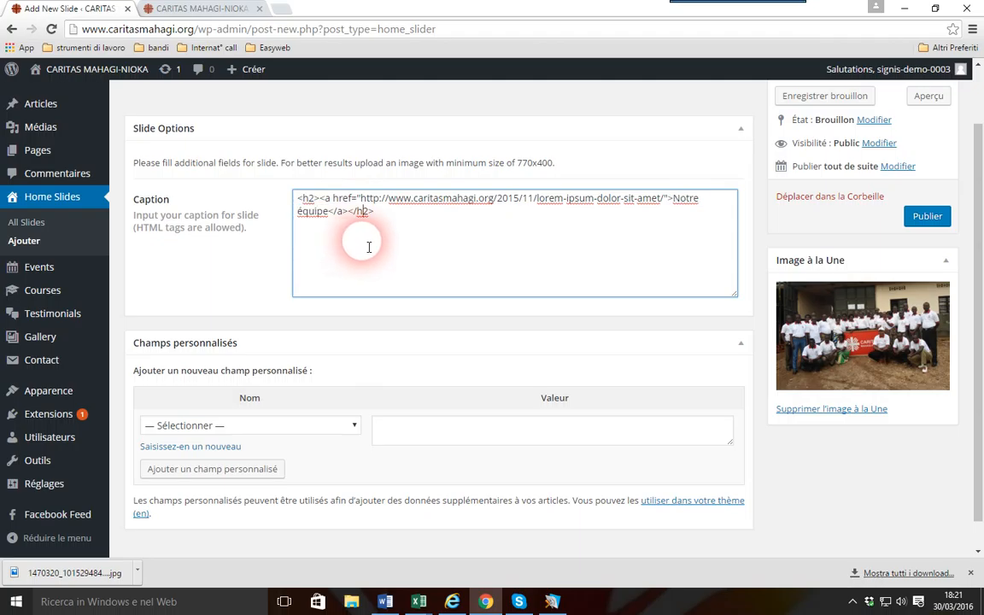
pyautogui.click(928, 219)
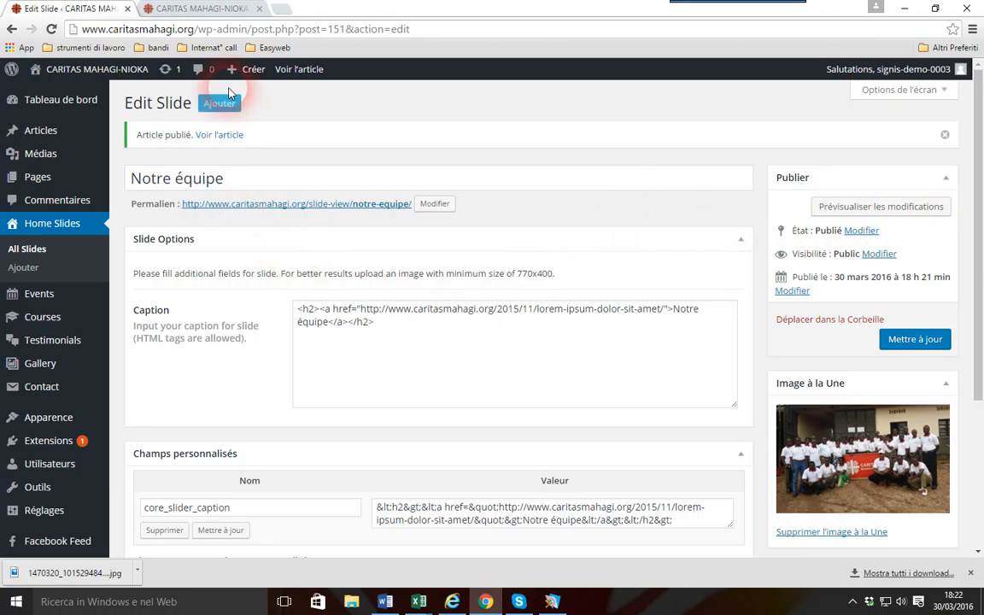
# - Open the site's home page and compare the captions of the "Notre équipe" and "Lancement du site de Caritas Mahagi" slides
pyautogui.click(213, 7)
pyautogui.scroll(3, 70, 202)
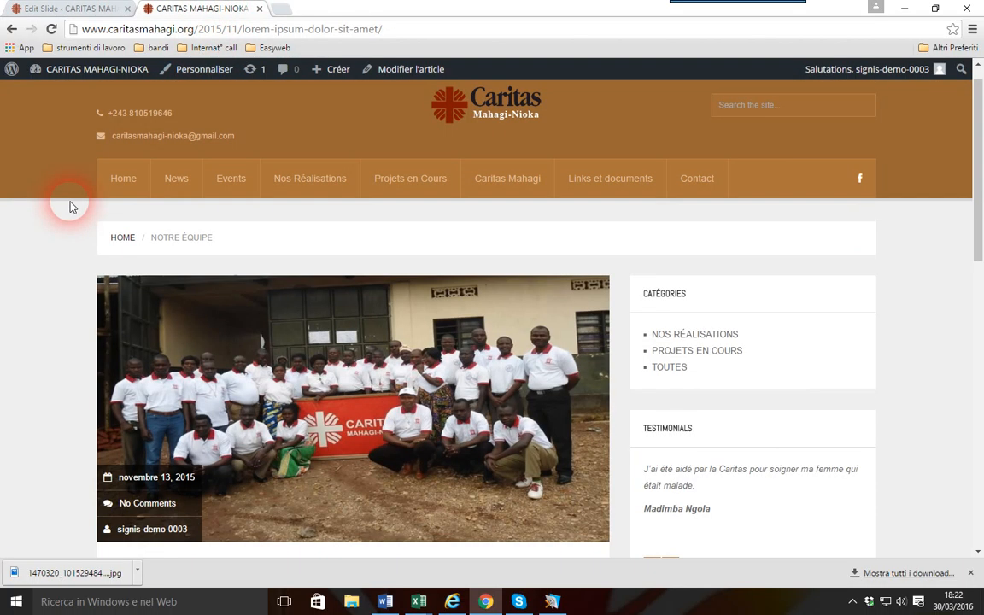
pyautogui.click(123, 205)
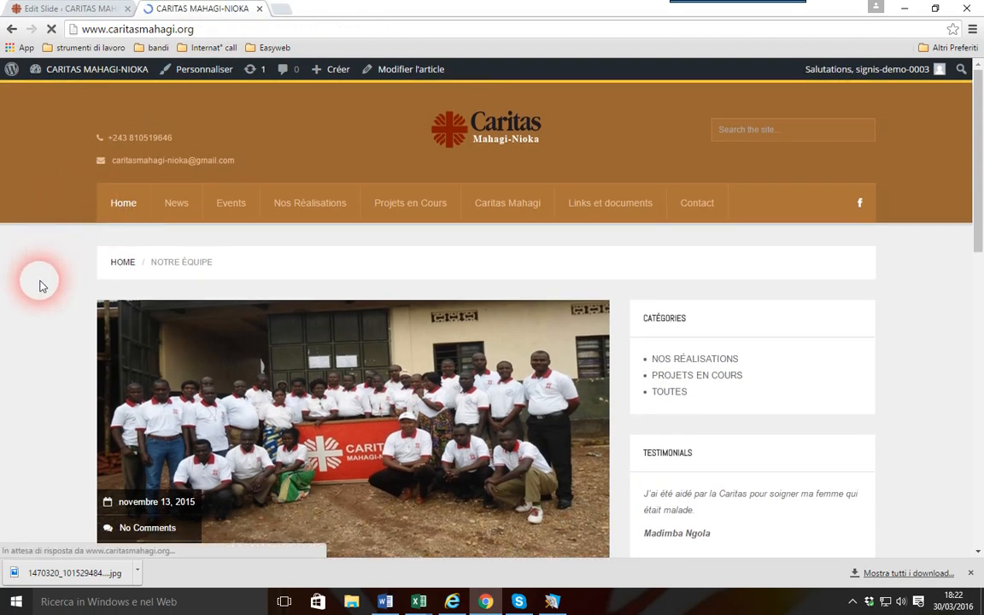
pyautogui.scroll(-1, 38, 285)
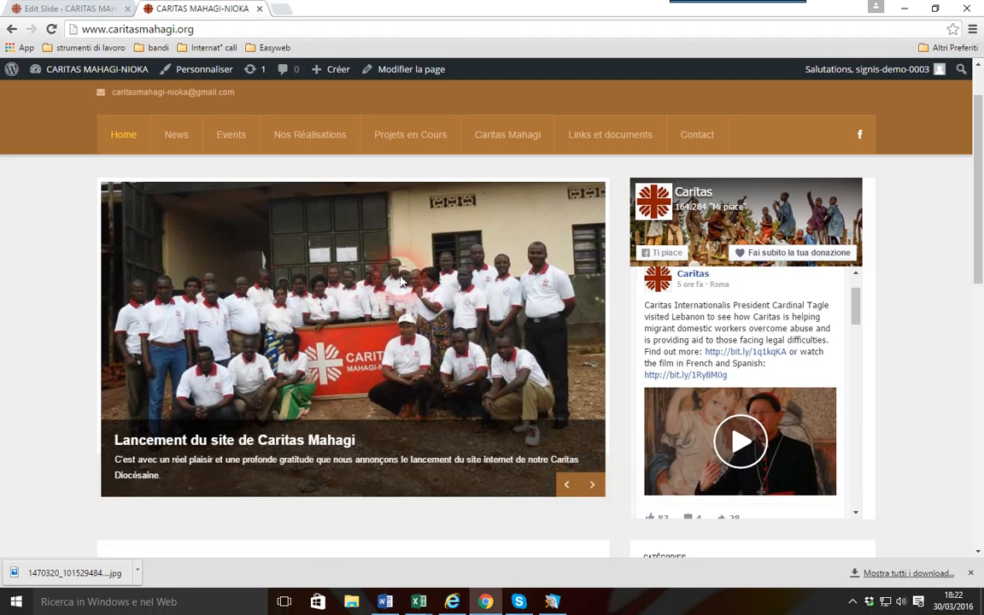
pyautogui.click(594, 485)
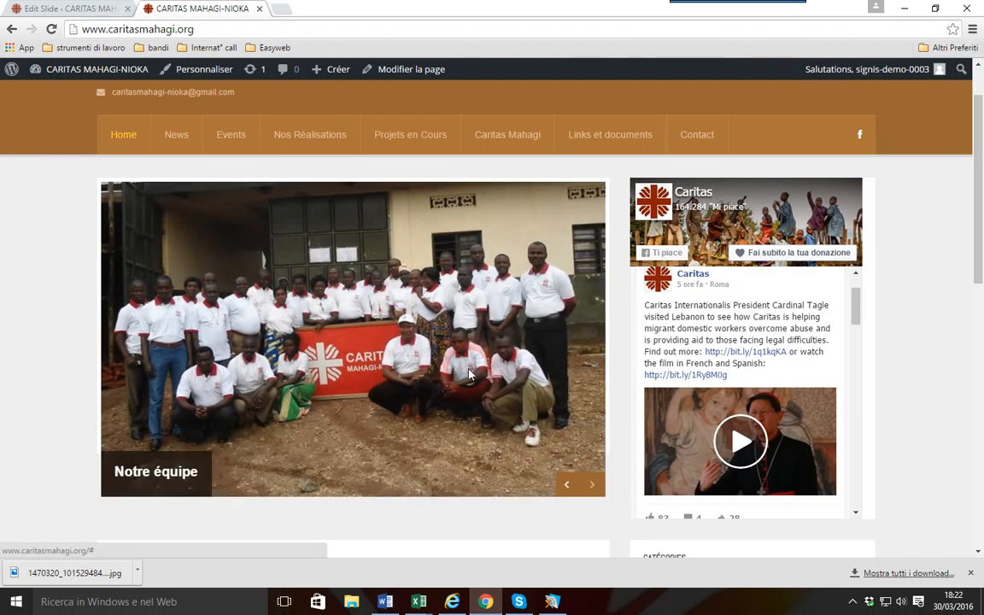
pyautogui.scroll(-1, 312, 442)
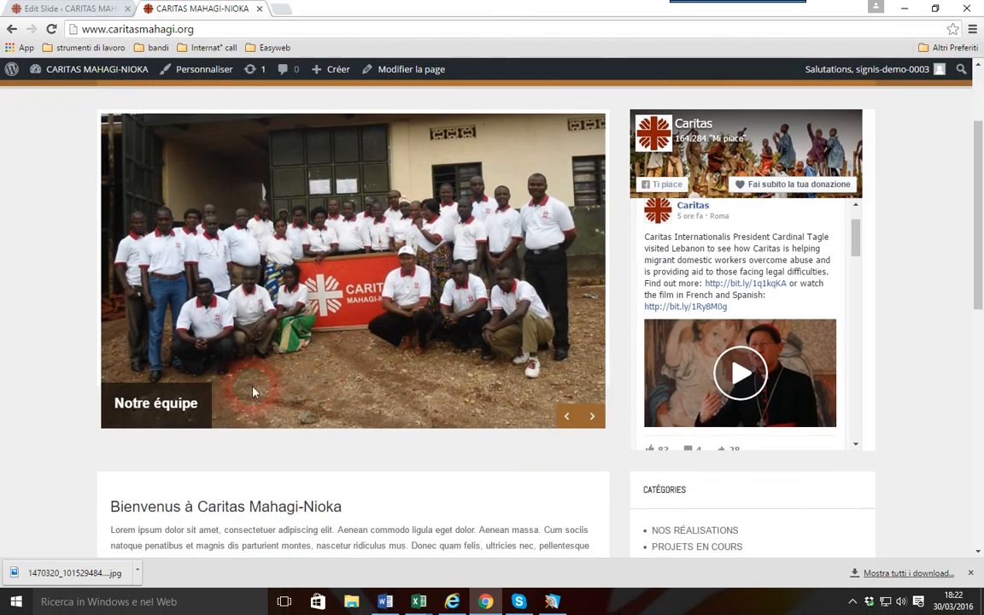
pyautogui.click(572, 421)
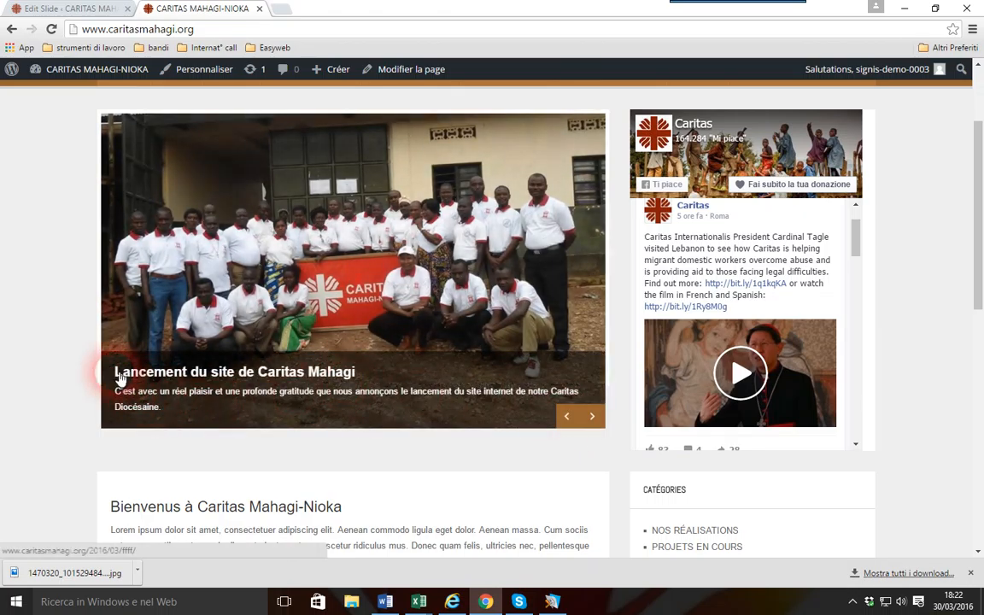
pyautogui.moveTo(93, 367); pyautogui.dragTo(602, 420)
pyautogui.click(601, 419)
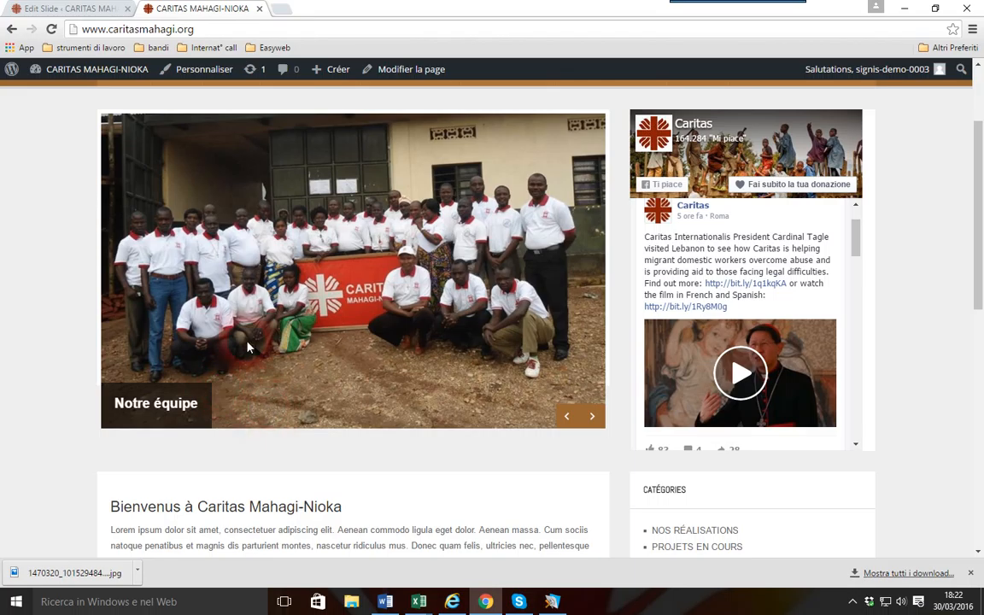
# - Open the "Notre équipe" article from the site's News page and copy its introductory paragraph
pyautogui.scroll(2, 231, 268)
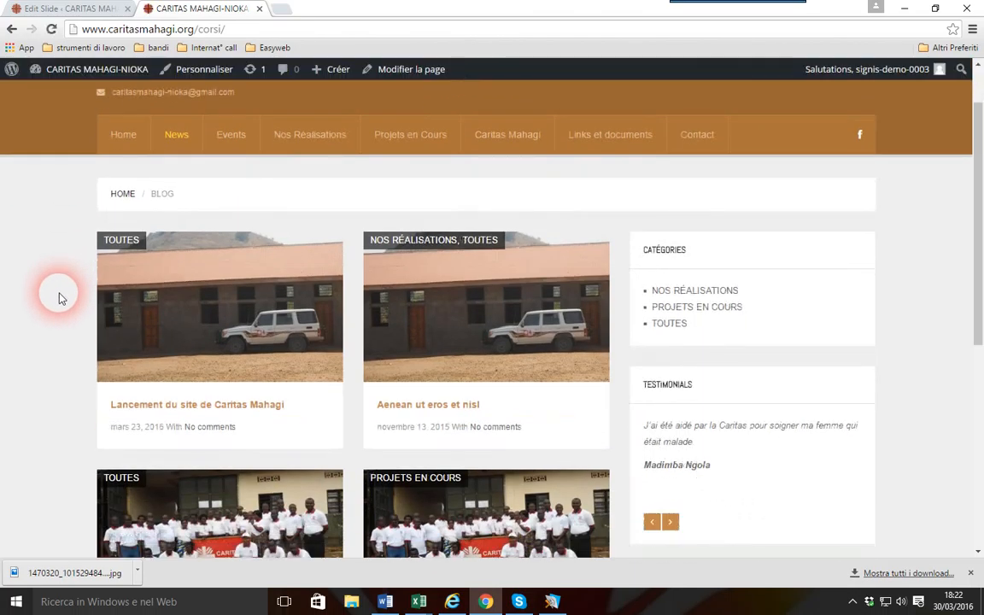
pyautogui.scroll(-1, 59, 301)
pyautogui.scroll(-2, 59, 301)
pyautogui.click(124, 435)
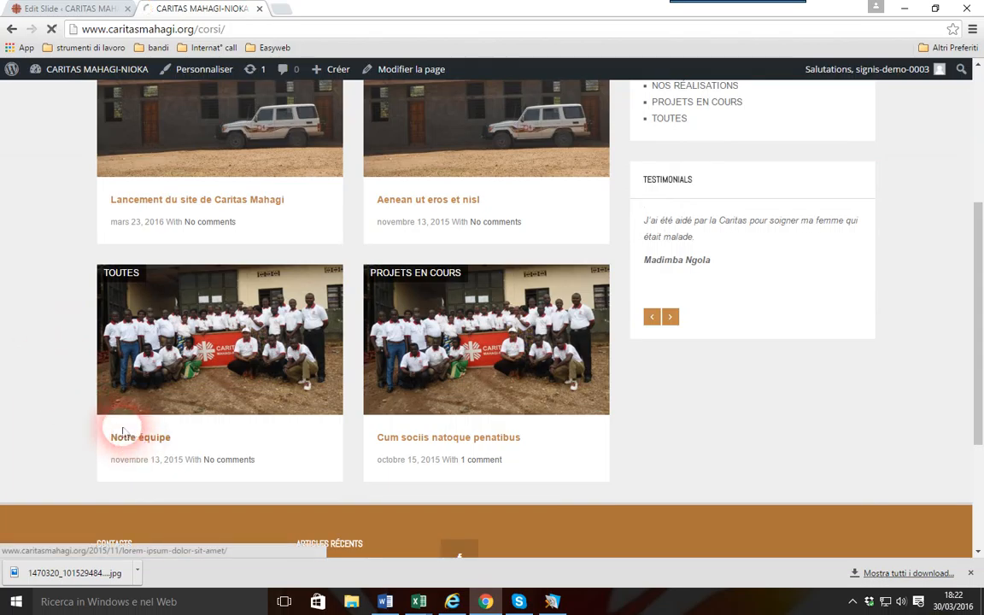
pyautogui.scroll(-3, 94, 380)
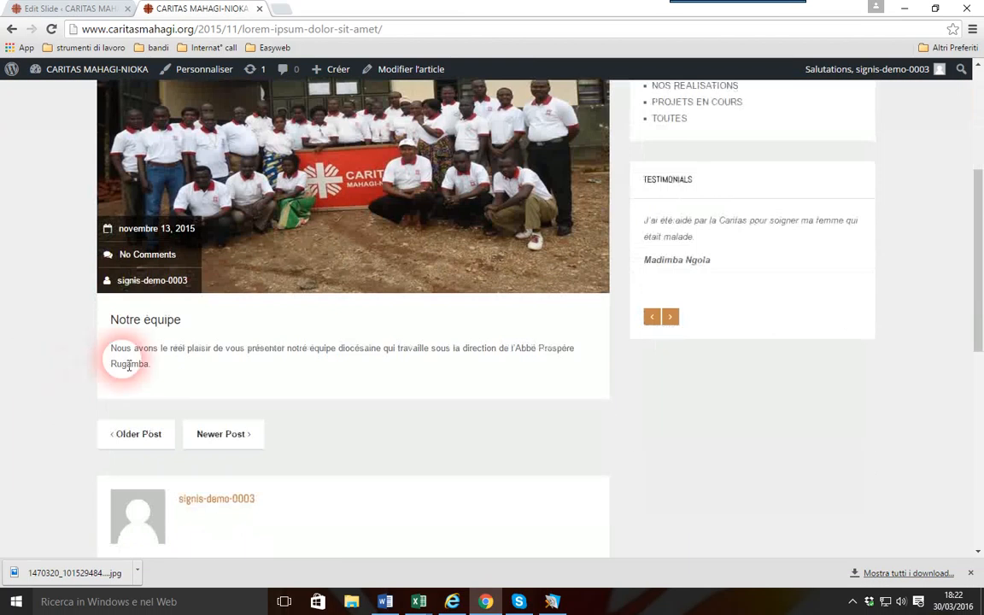
pyautogui.moveTo(112, 349); pyautogui.dragTo(168, 364)
pyautogui.hotkey('ctrl', 'c')
pyautogui.rightClick(146, 359)
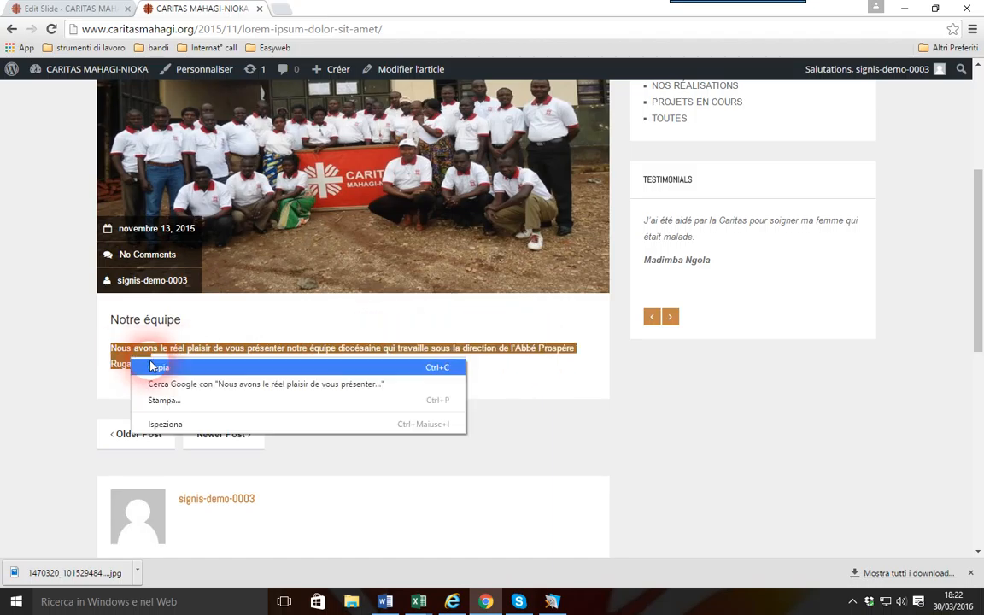
pyautogui.click(165, 368)
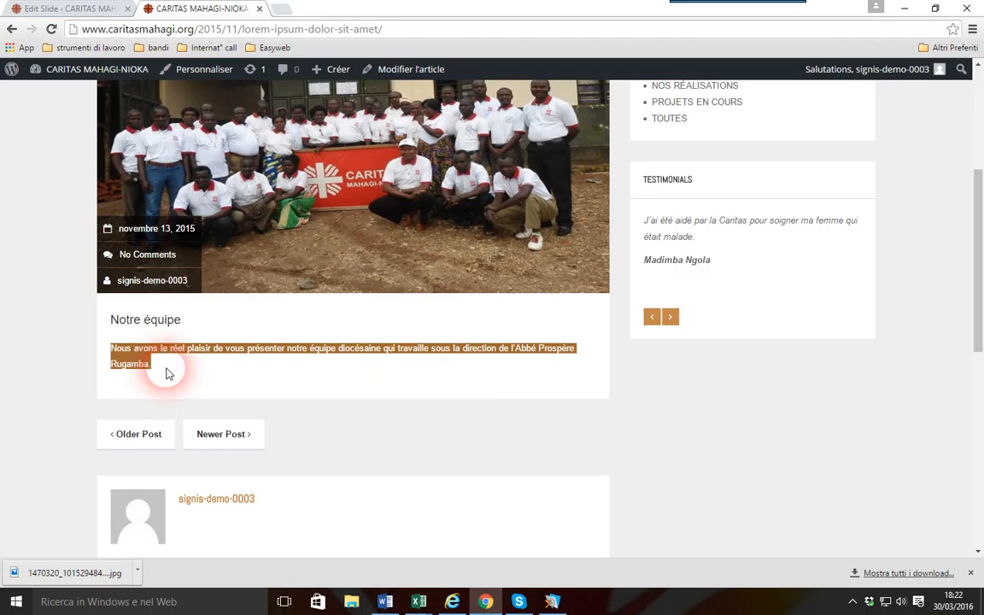
# - Add the copied article paragraph on a new line below the heading in the "Notre équipe" slide's caption and update the slide
pyautogui.click(68, 8)
pyautogui.click(171, 179)
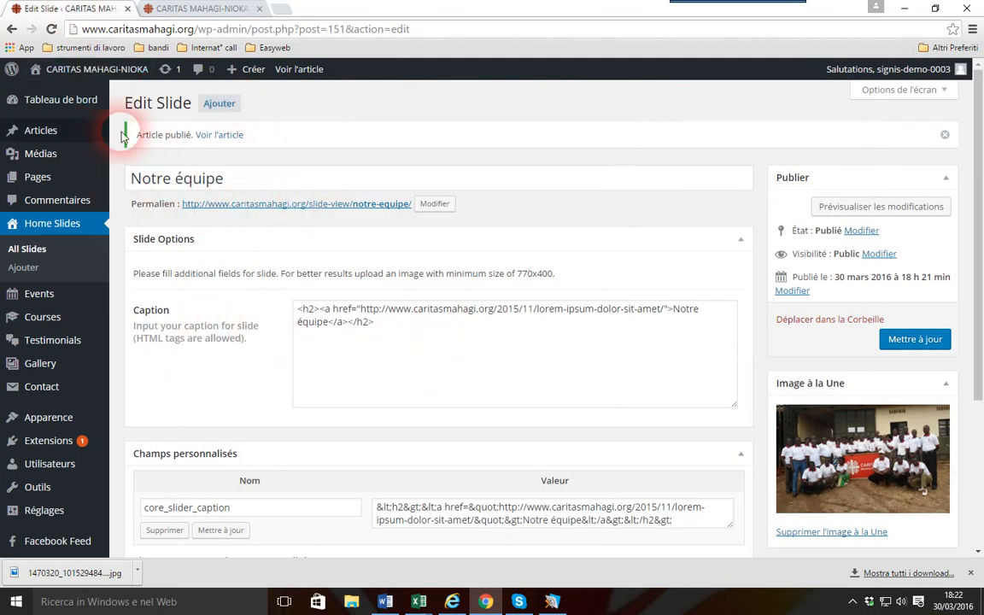
pyautogui.click(380, 323)
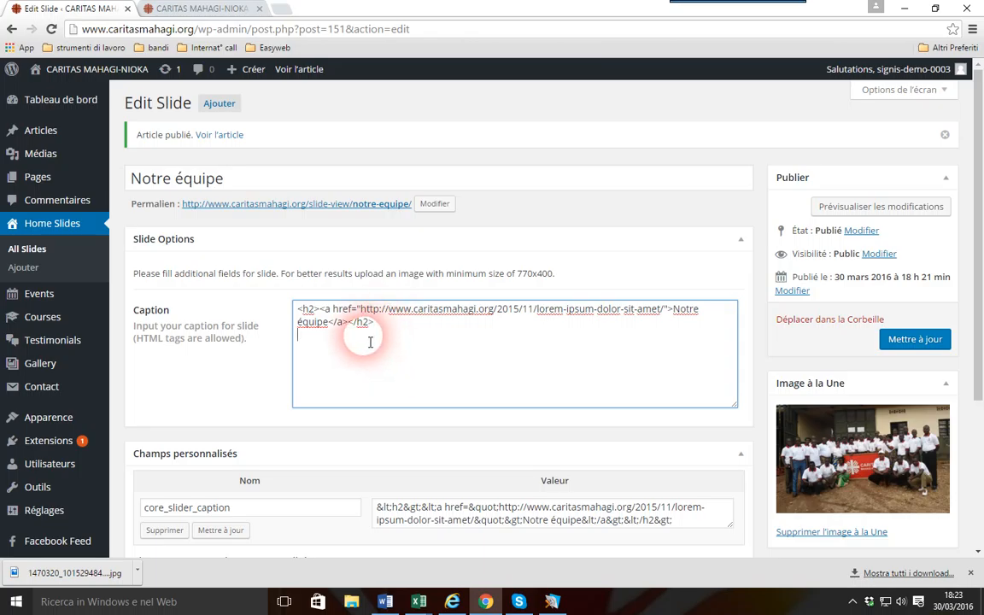
pyautogui.hotkey('ctrl', 'v')
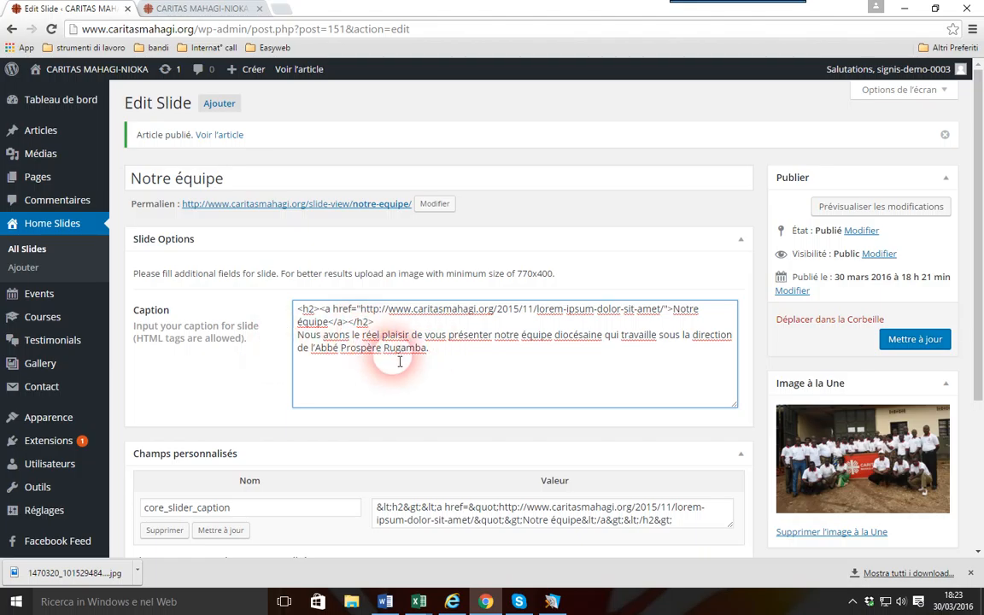
pyautogui.click(897, 341)
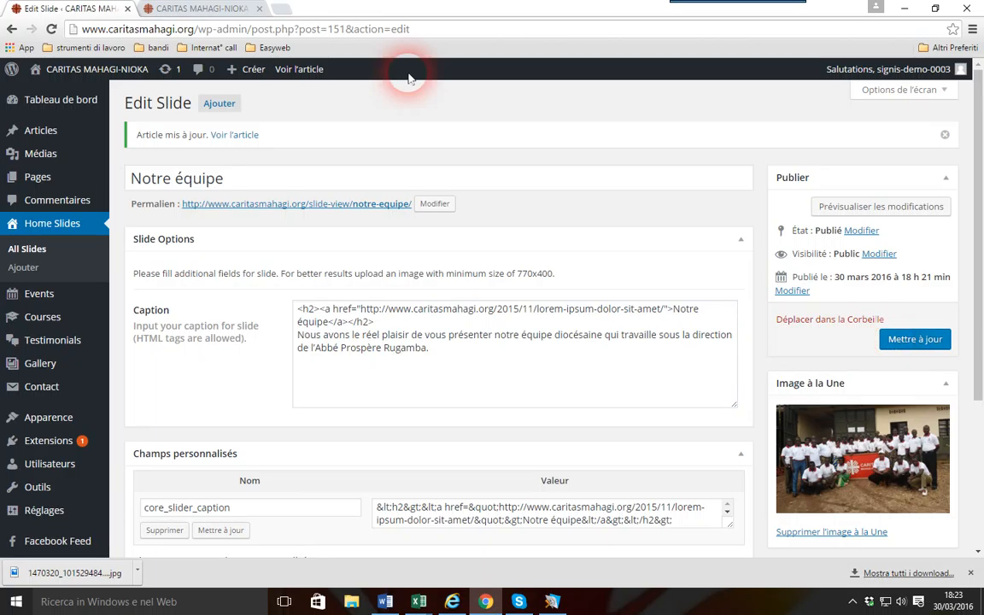
# - Check the updated "Notre équipe" caption on the site's home page and compare it with the other slide
pyautogui.click(219, 8)
pyautogui.scroll(4, 92, 176)
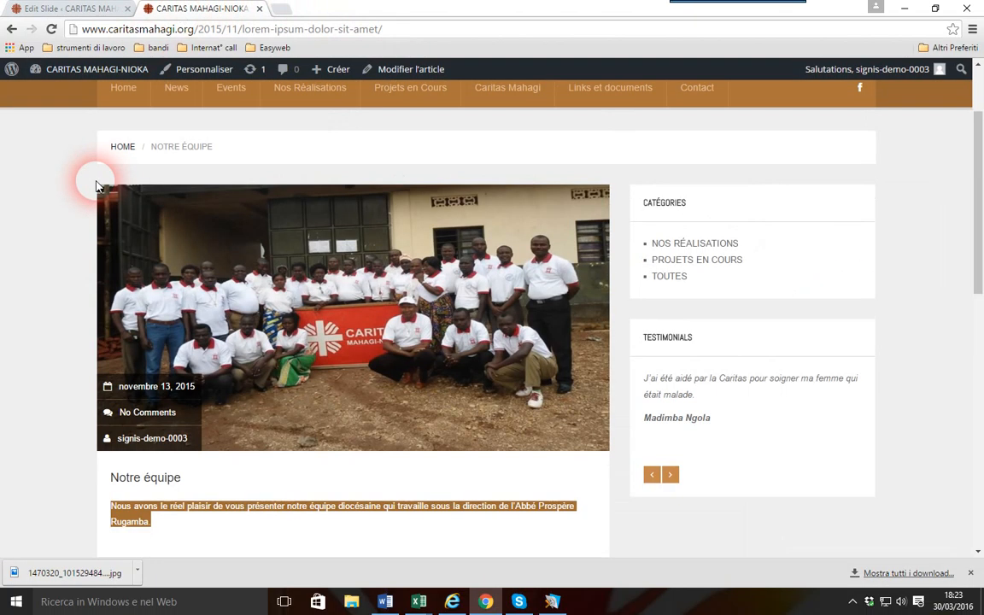
pyautogui.click(114, 208)
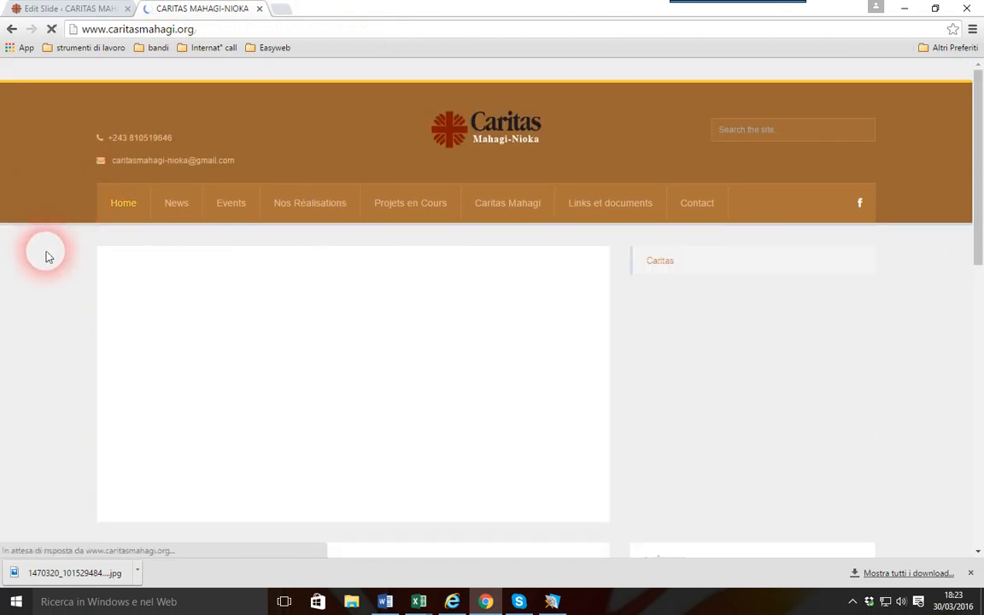
pyautogui.scroll(-1, 47, 256)
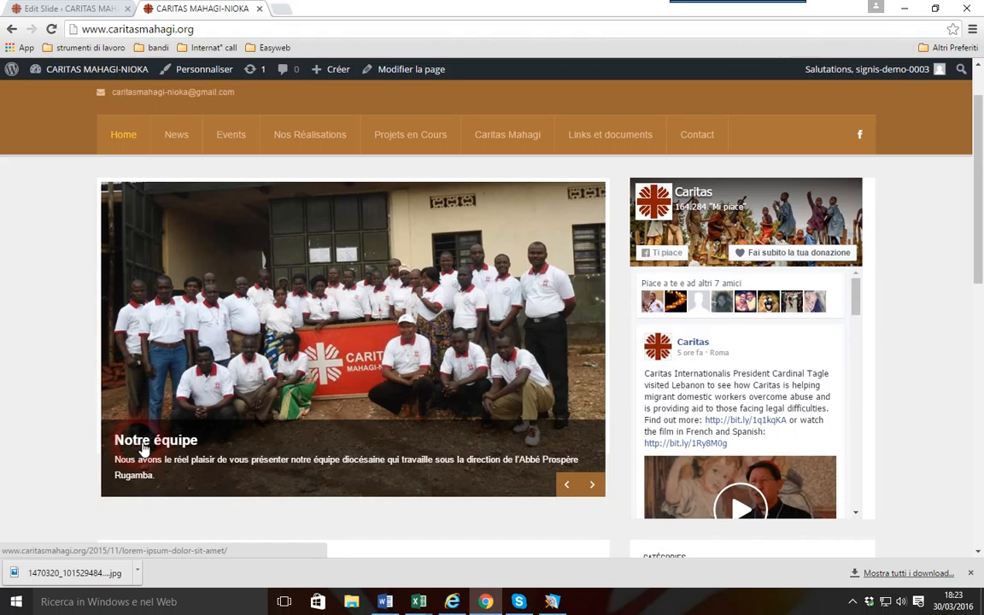
pyautogui.click(111, 465)
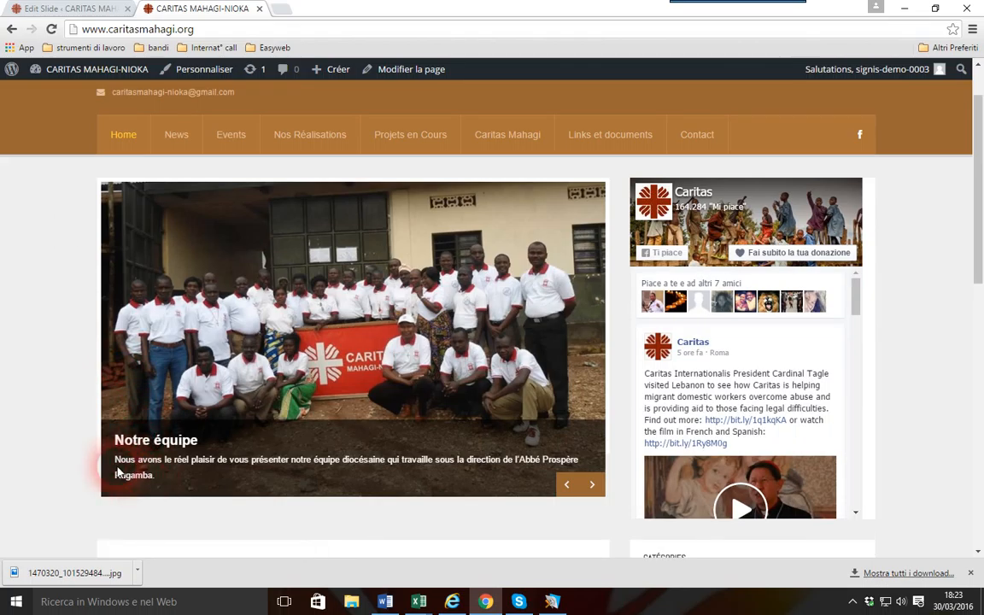
pyautogui.click(591, 484)
pyautogui.click(199, 440)
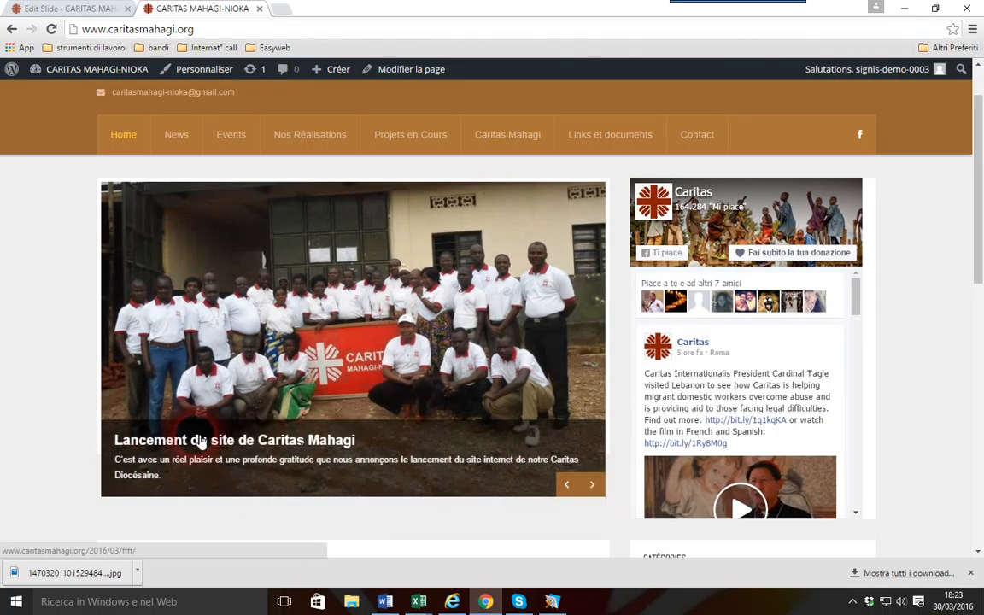
pyautogui.scroll(-1, 43, 377)
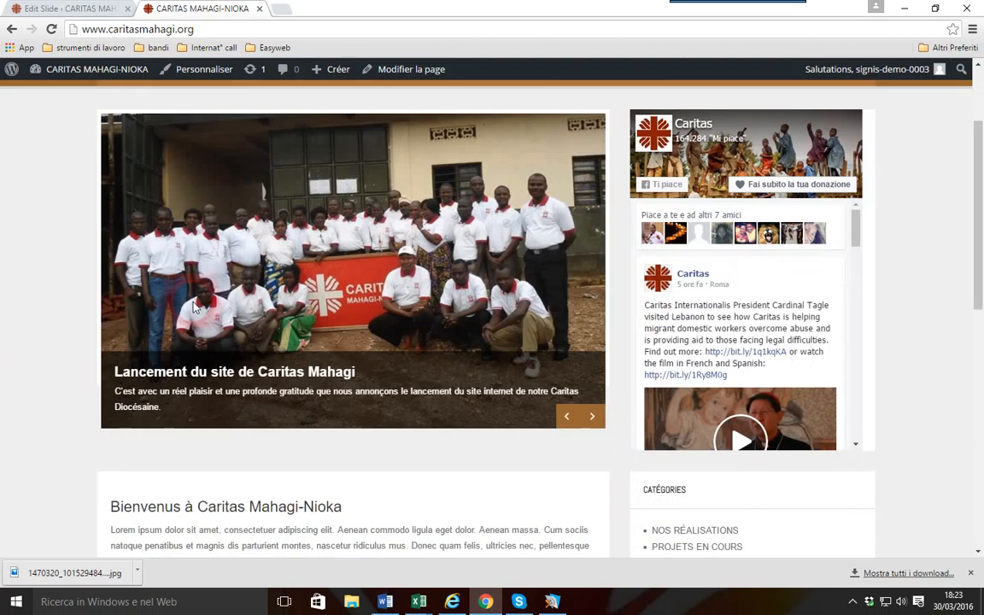
pyautogui.scroll(1, 18, 308)
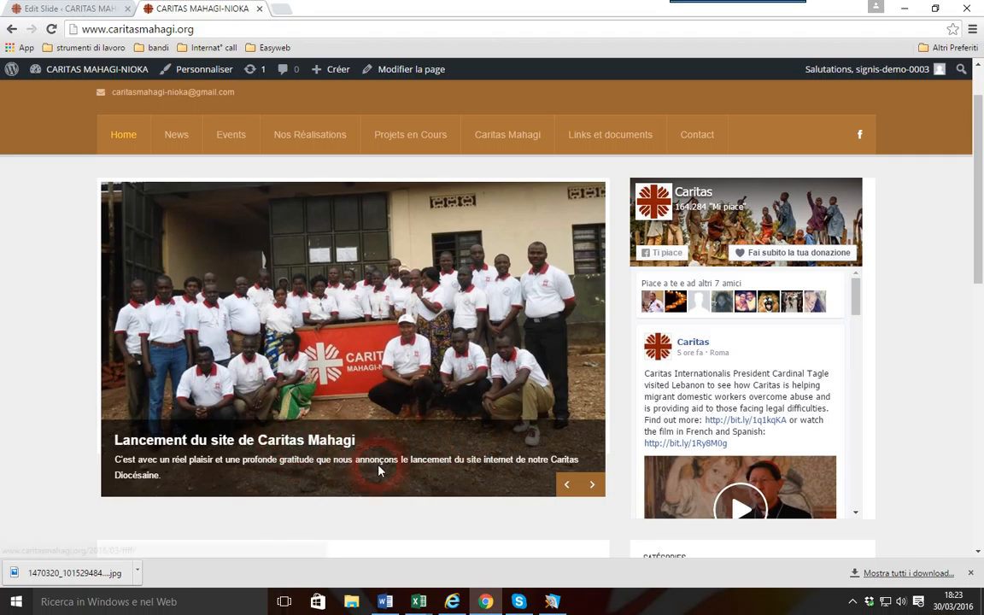
# - Return to the "Notre équipe" slide and follow its title link to check the article it opens
pyautogui.click(398, 413)
pyautogui.click(601, 485)
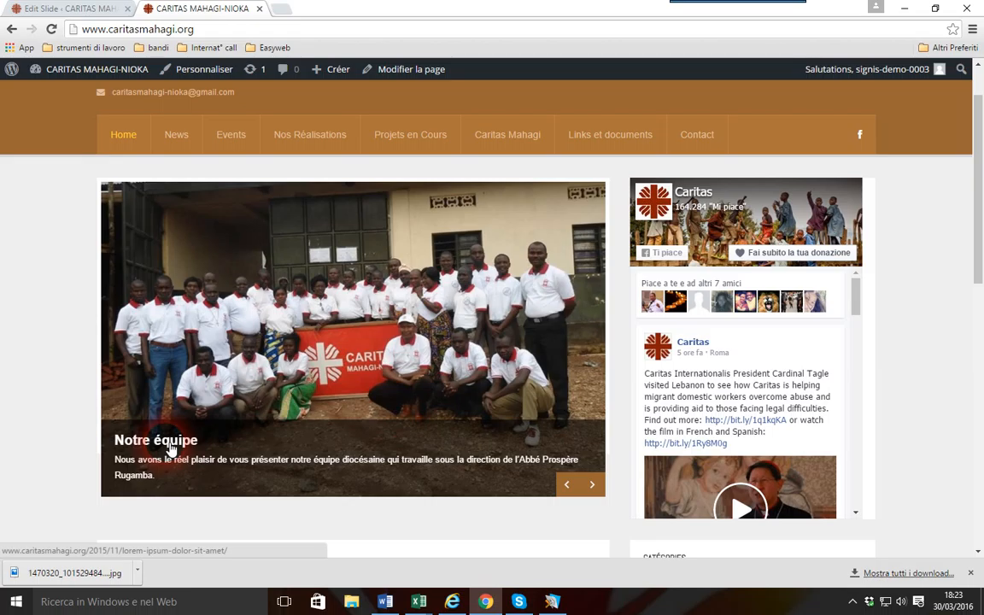
pyautogui.click(170, 447)
pyautogui.scroll(-3, 38, 310)
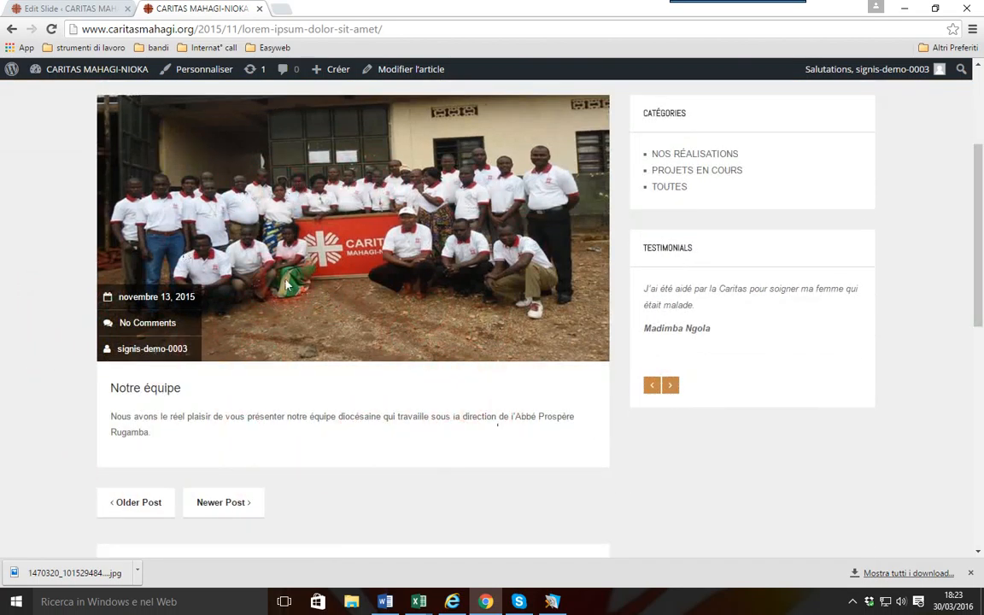
pyautogui.click(272, 416)
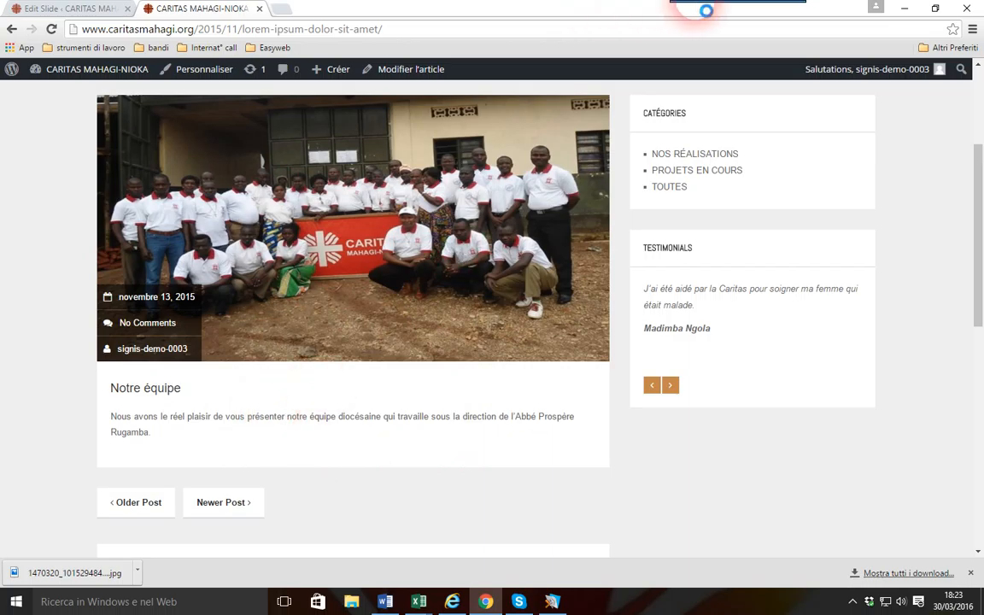
pyautogui.moveTo(705, 11)
pyautogui.click(561, 29)
pyautogui.click(918, 17)
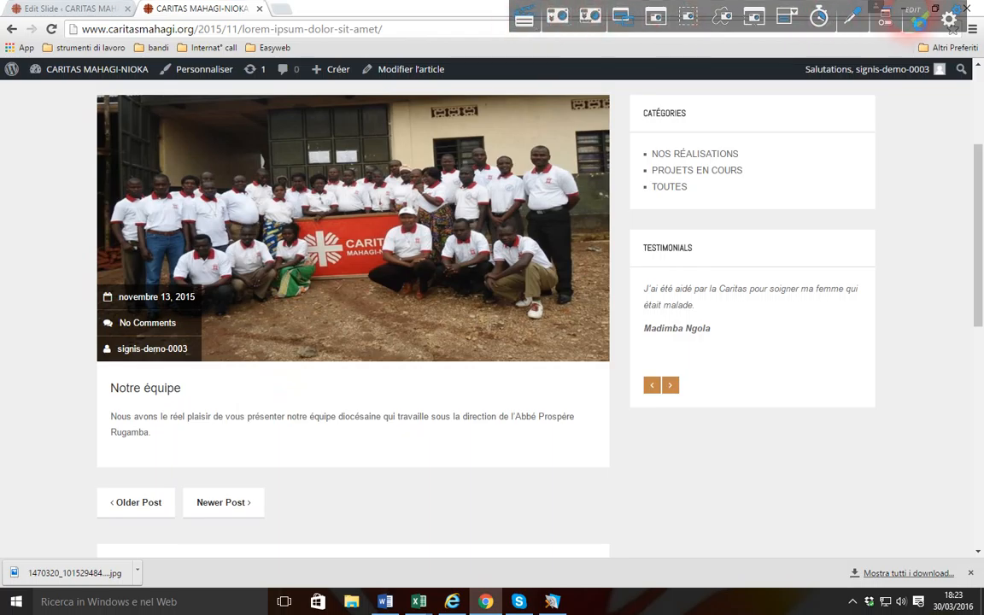